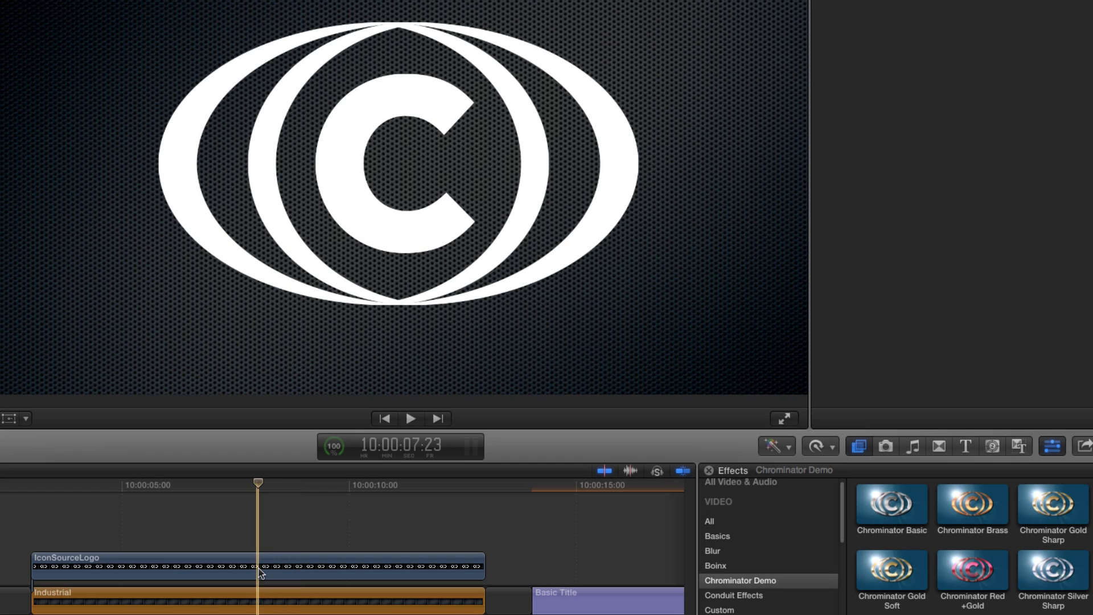
Toggle the IconSourceLogo and Industrial background clips off and on to check each layer
left_click(260, 572)
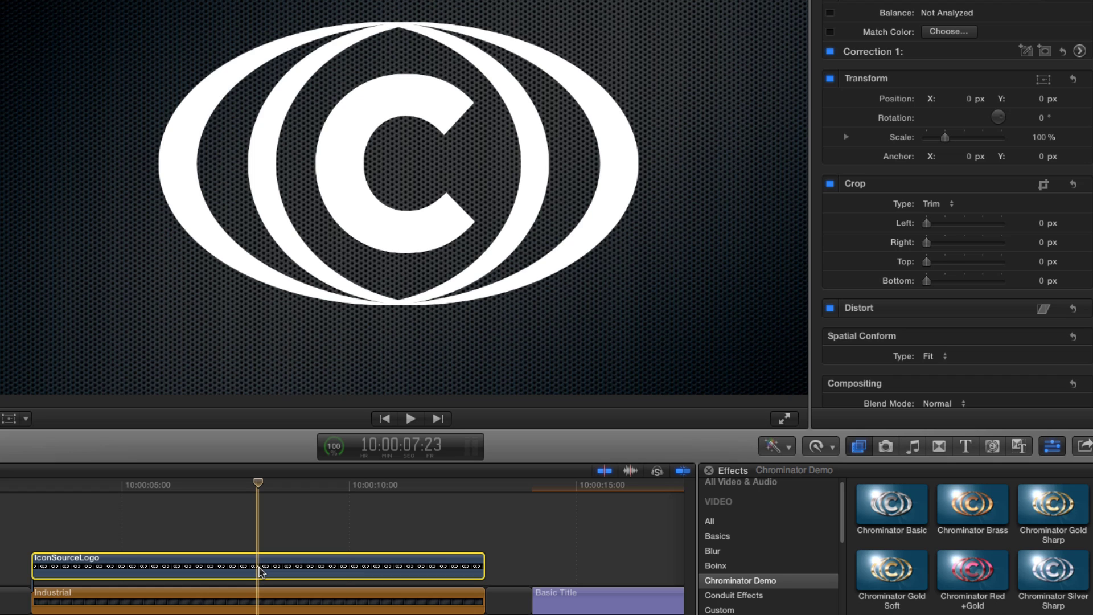
key("v")
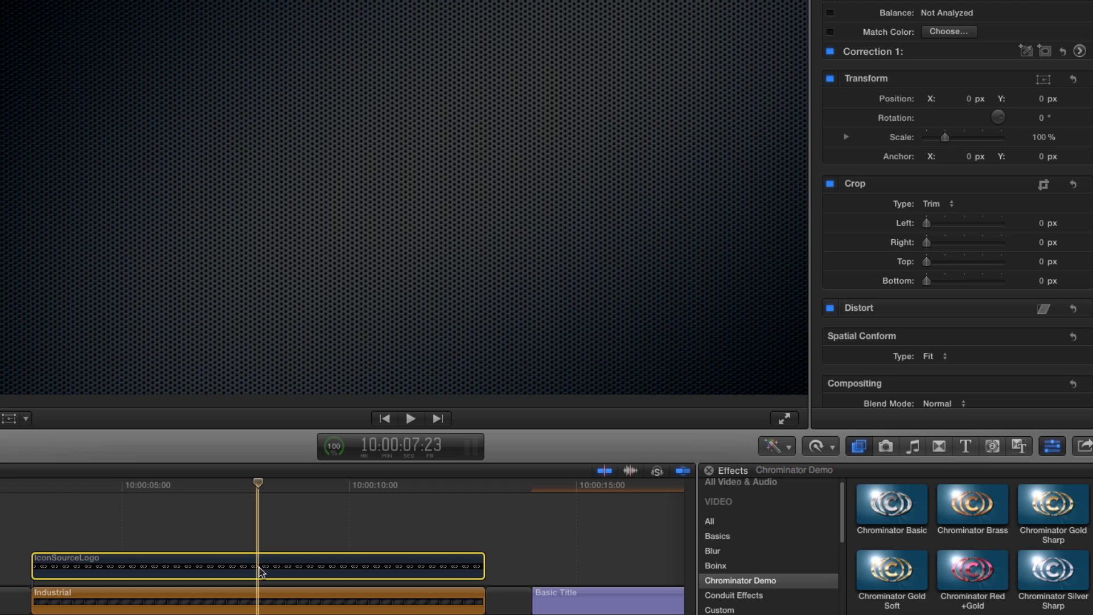
key("v")
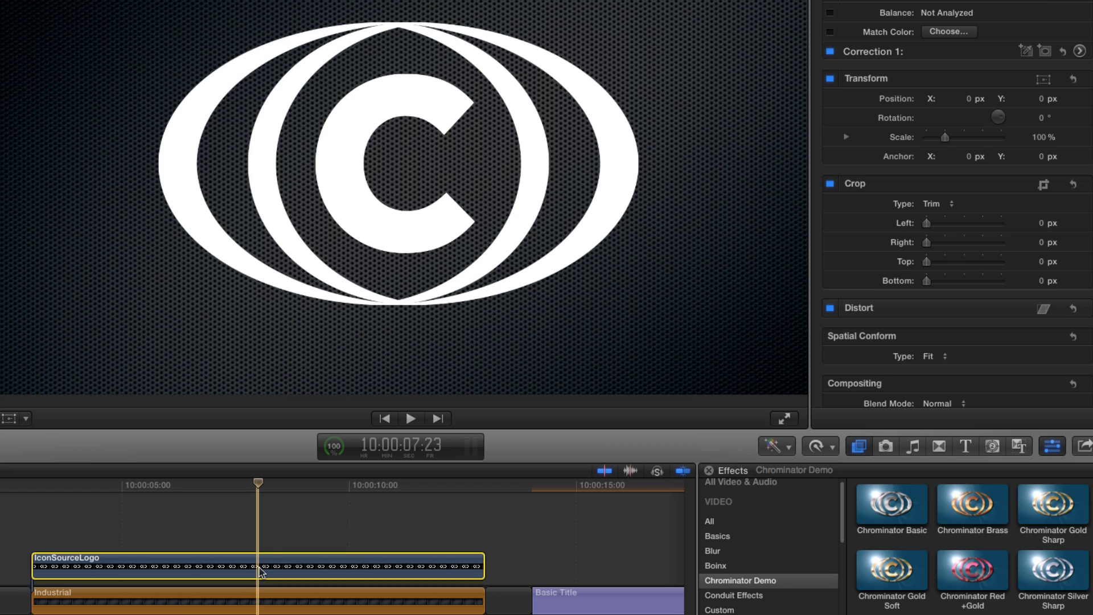
left_click(270, 602)
key("v")
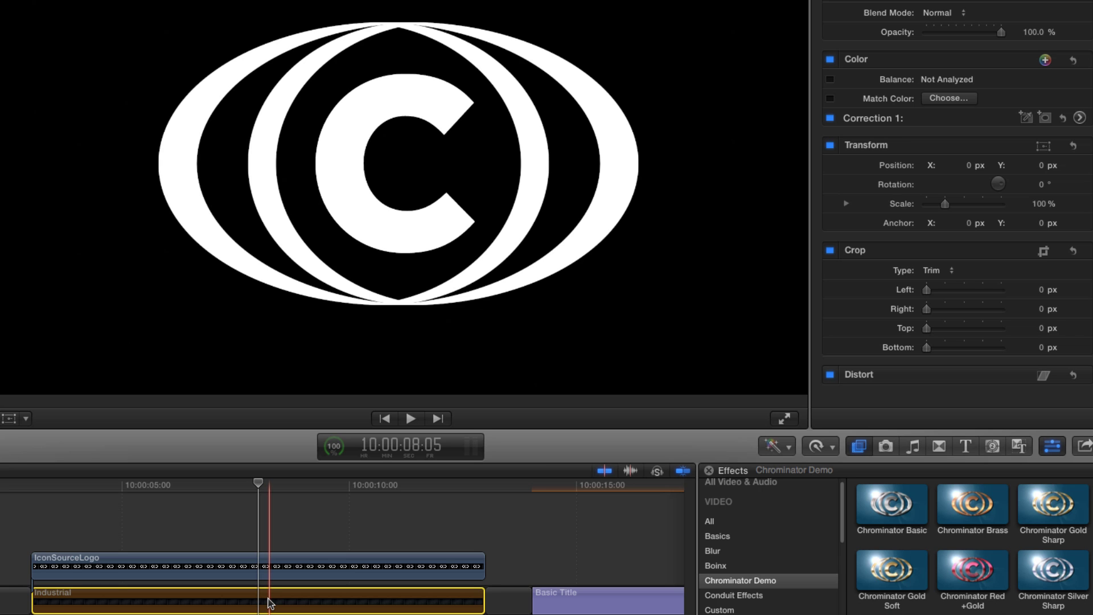
key("v")
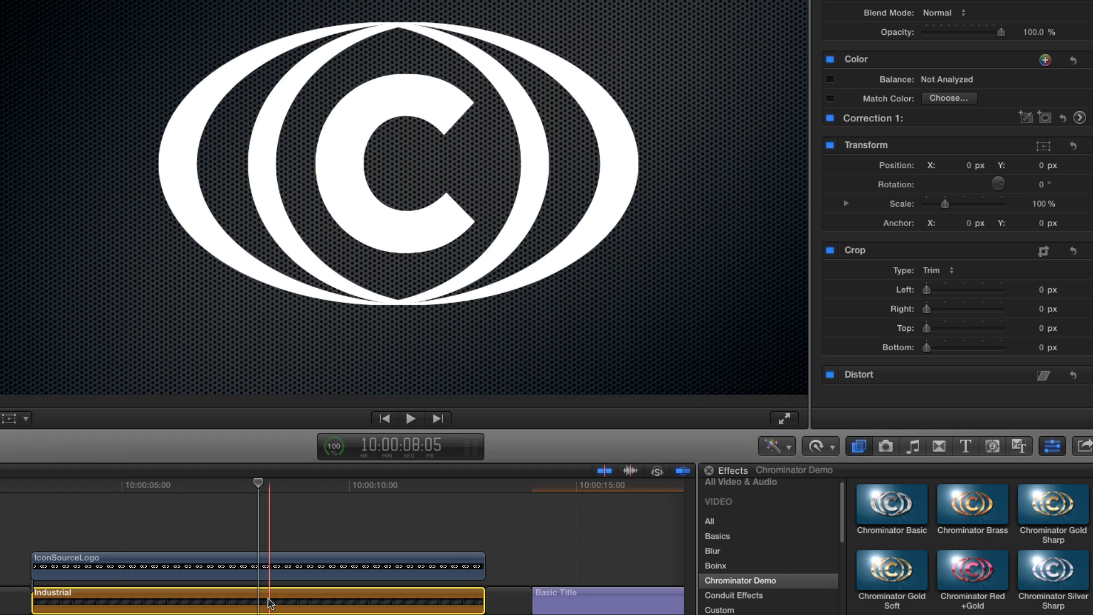
left_click(270, 569)
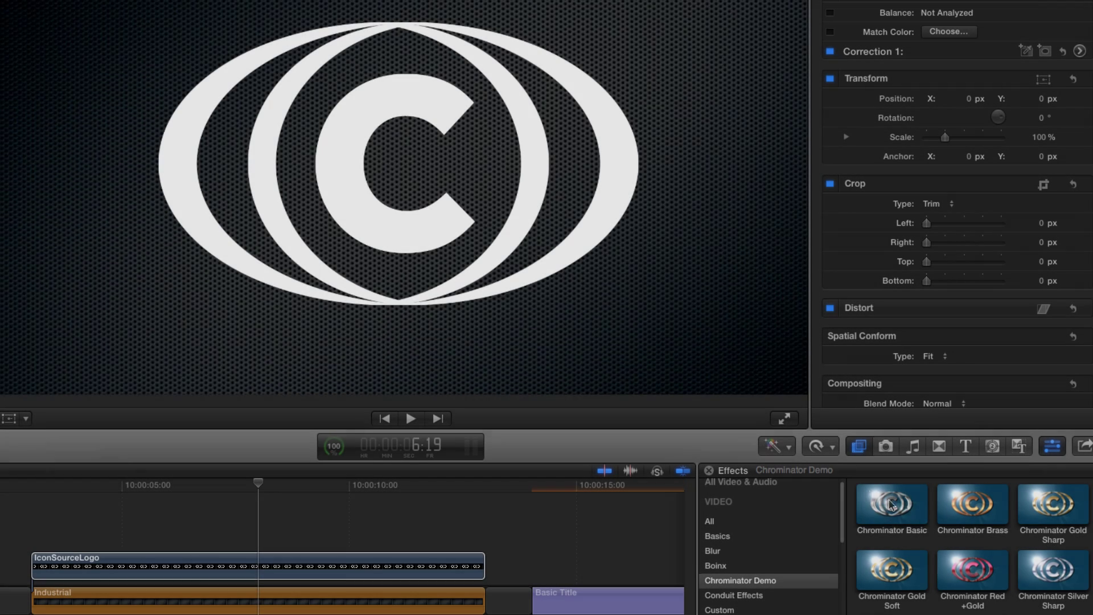
Apply Chrominator Basic to the IconSourceLogo clip and select it to show its settings
left_click(899, 505)
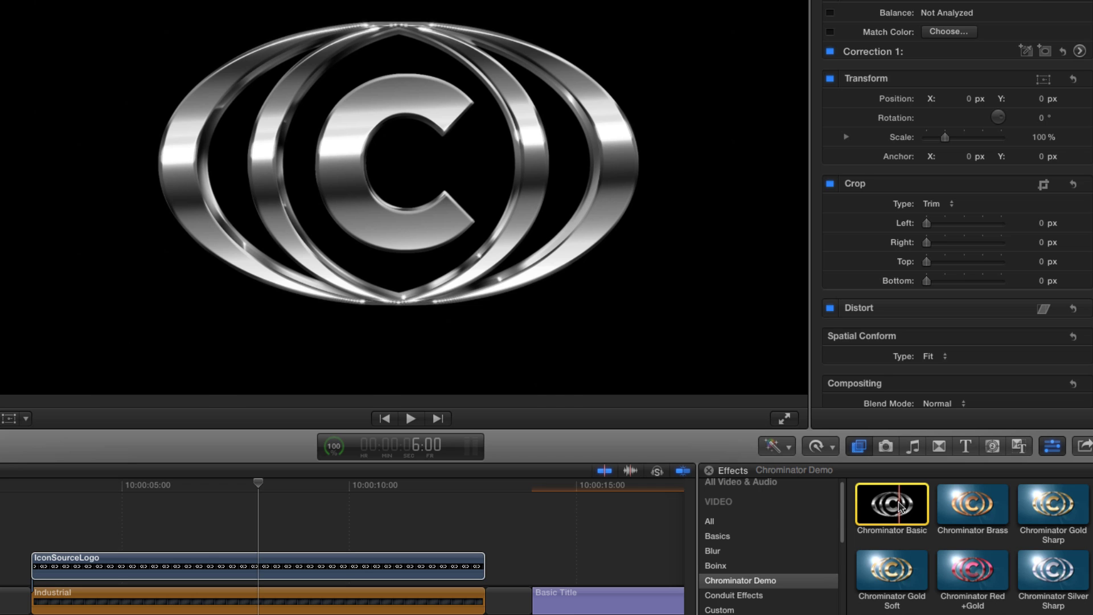
left_click_drag(898, 505, 294, 565)
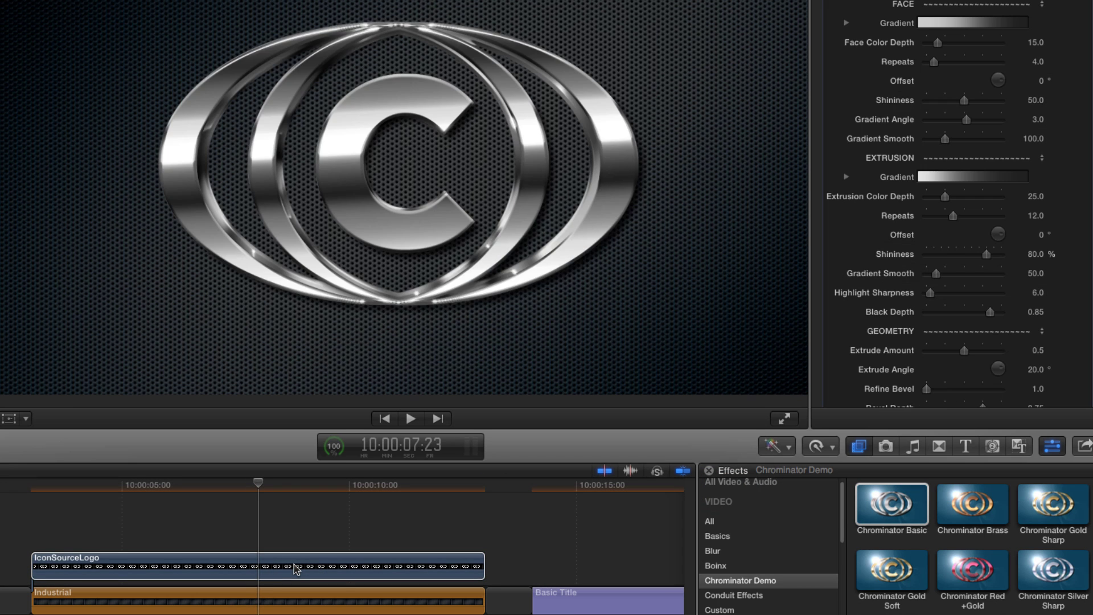
left_click(295, 568)
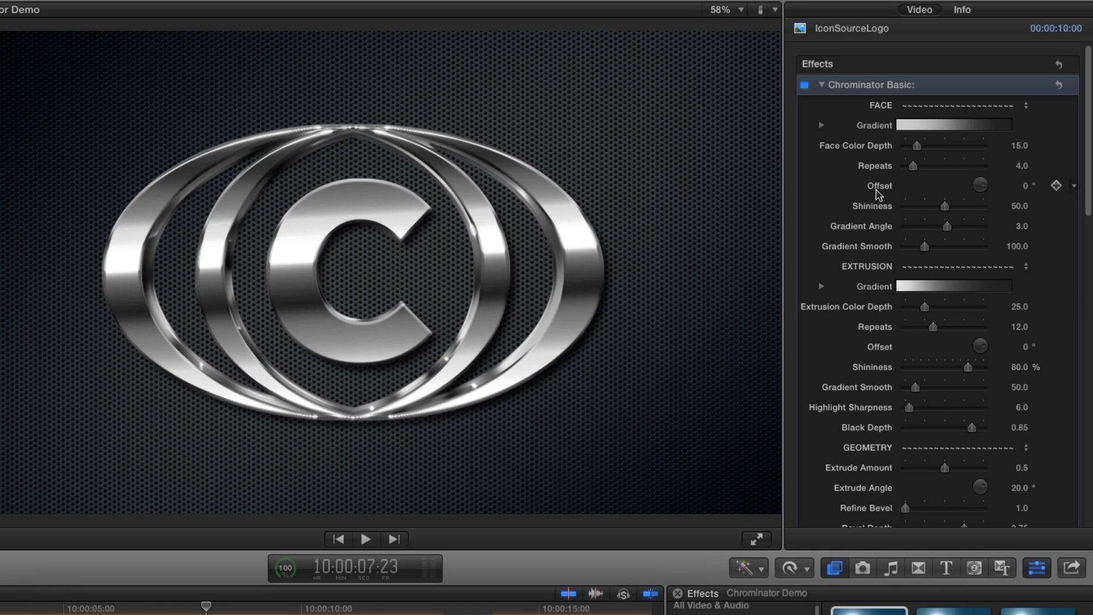
Add a middle face gradient stop and colour the stops gold, lavender-blue and gold
left_click(821, 125)
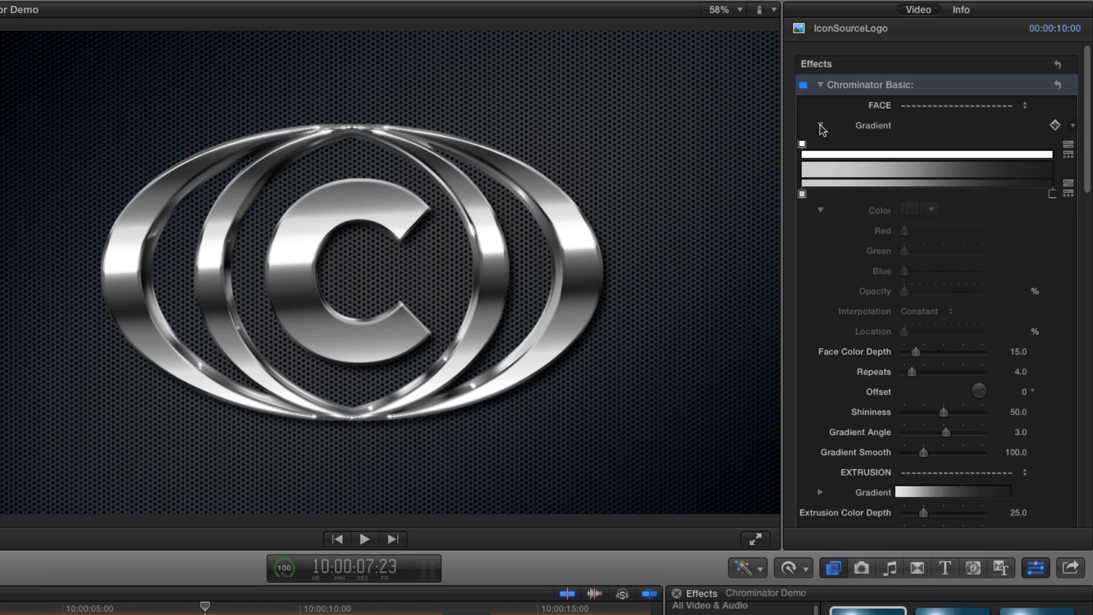
left_click(935, 189)
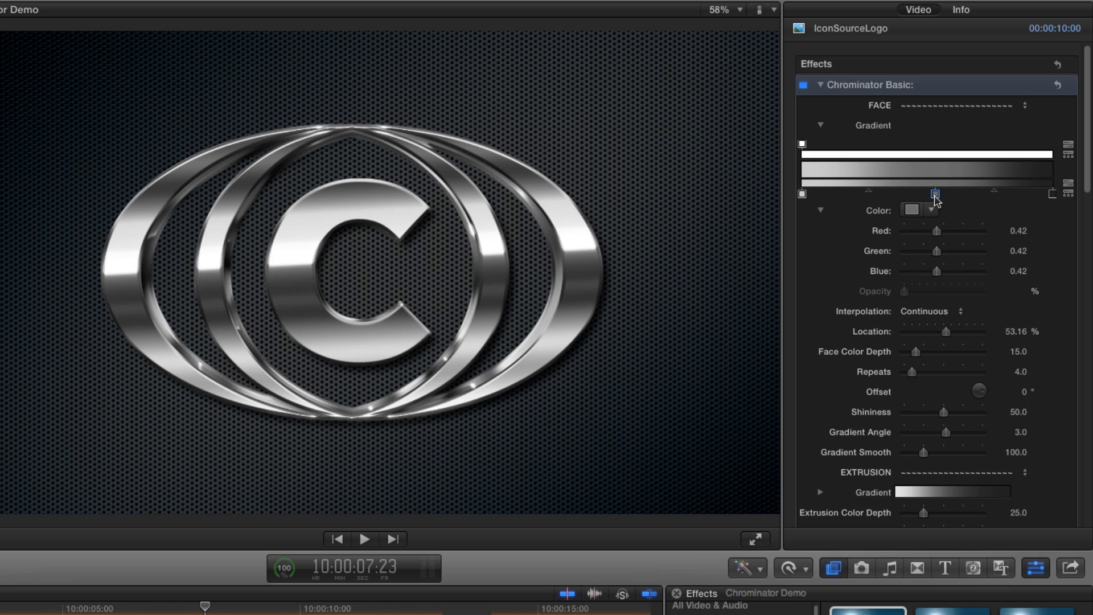
left_click(803, 193)
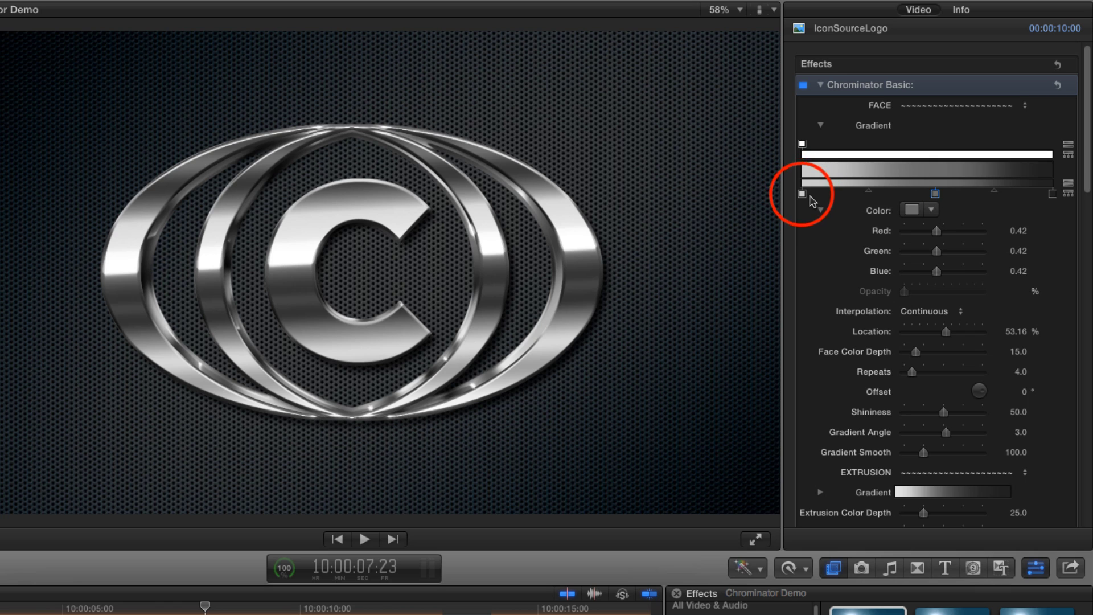
left_click(911, 210)
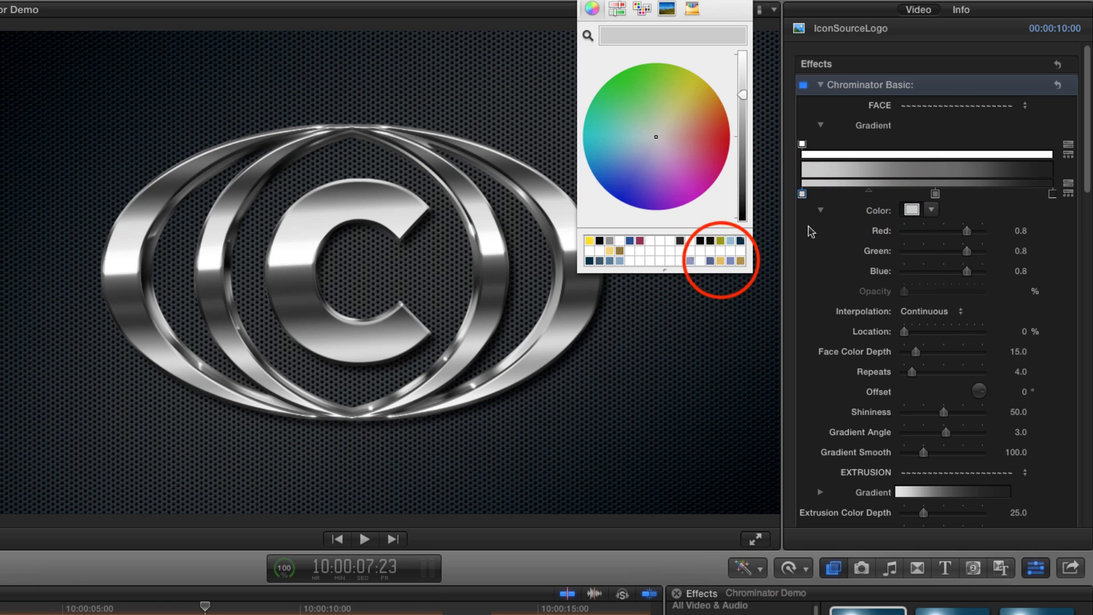
left_click(721, 261)
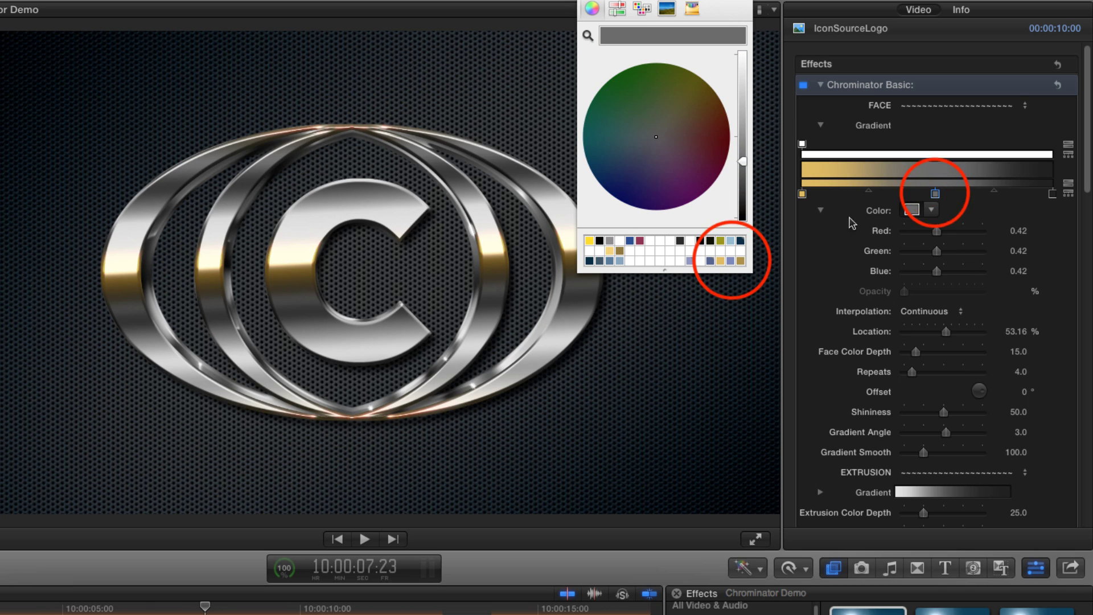
left_click(731, 262)
left_click(1052, 194)
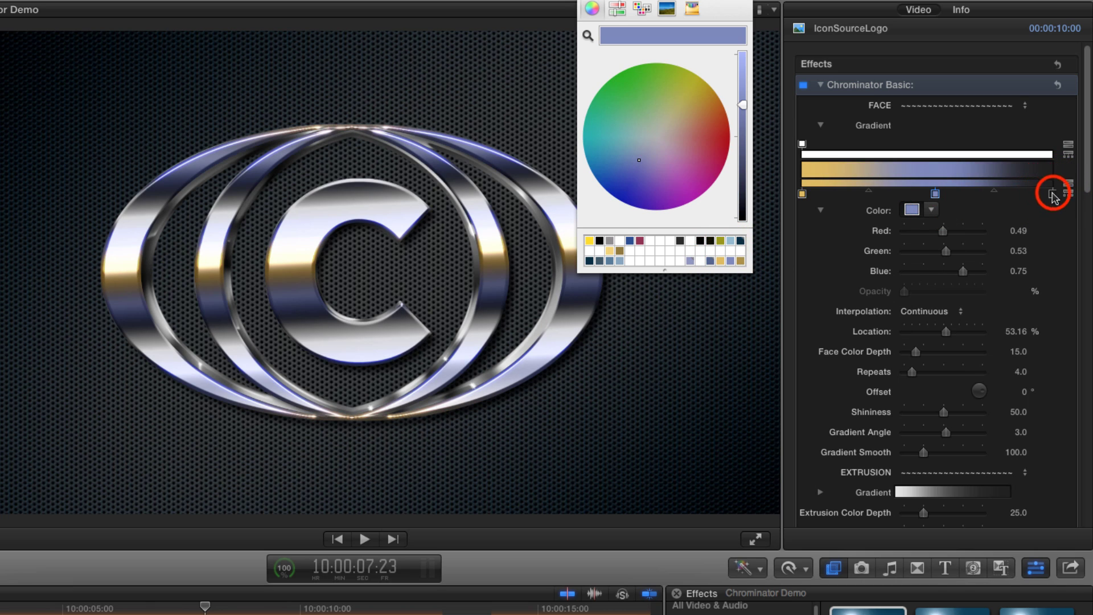
left_click(740, 261)
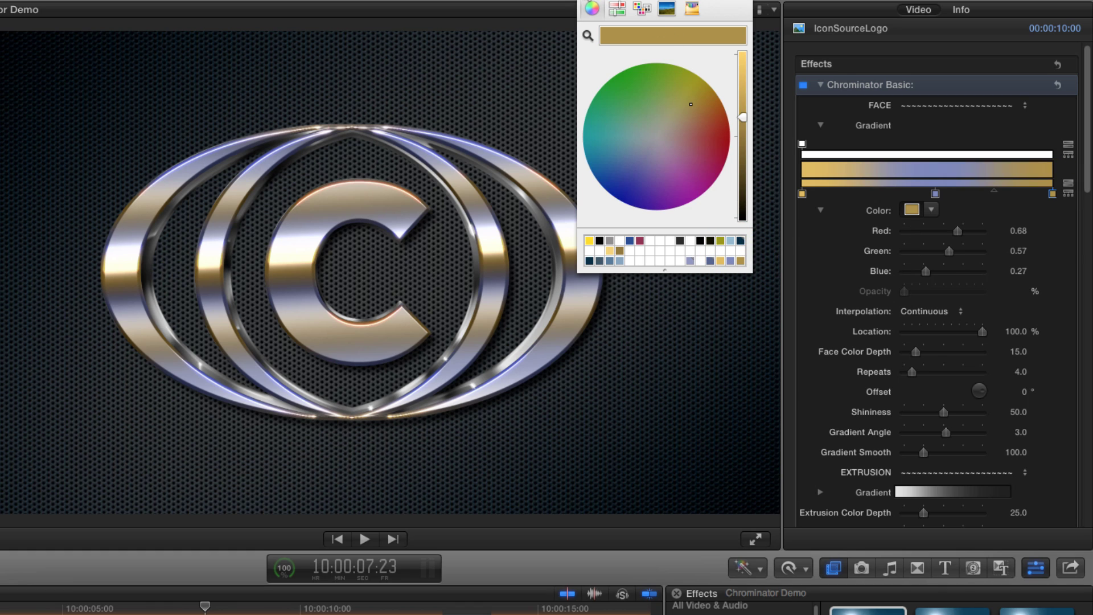
key("Escape")
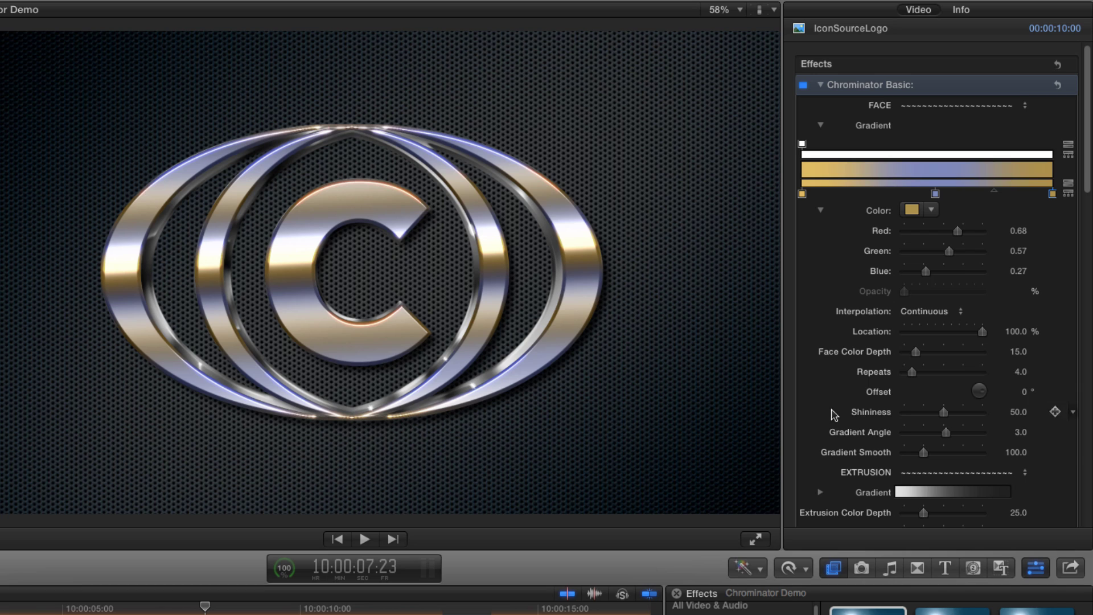
Drop face Gradient Smooth to 0, try other Repeats and Offset values, then settle on Repeats 4 and Offset 0
left_click_drag(923, 452, 859, 454)
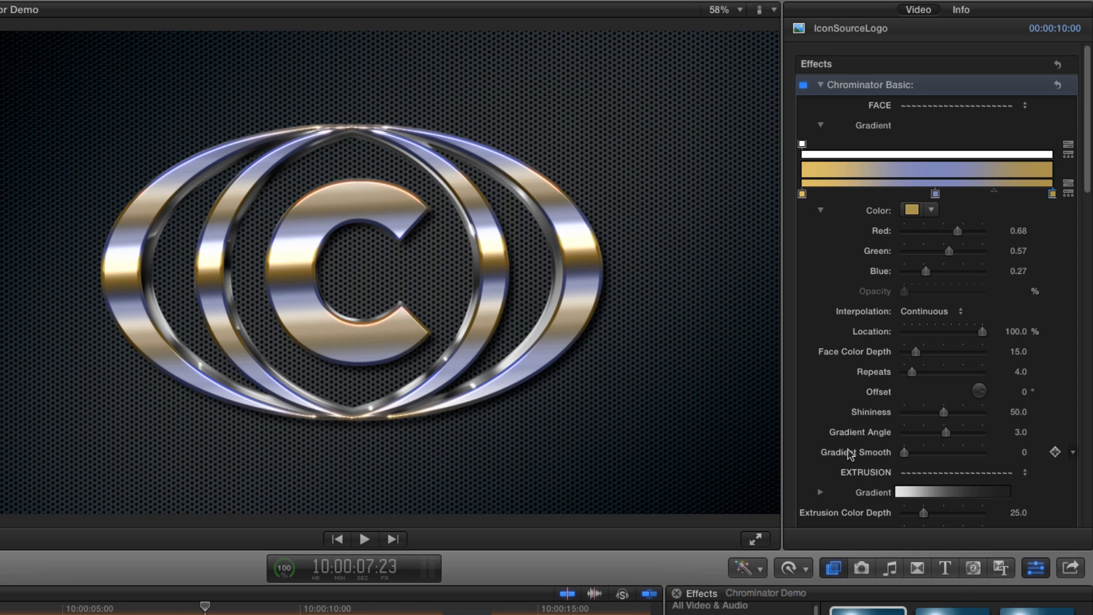
mouse_move(912, 371)
left_mouse_down()
mouse_move(939, 377)
mouse_move(917, 374)
left_mouse_up()
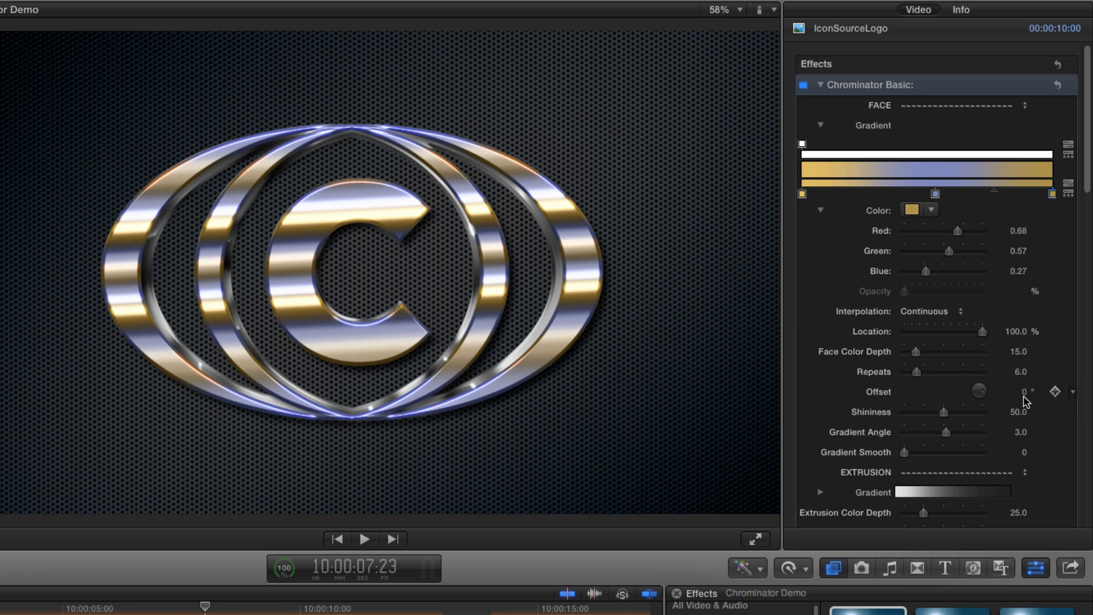
mouse_move(1025, 392)
left_mouse_down()
mouse_move(1030, 385)
mouse_move(1020, 386)
left_mouse_up()
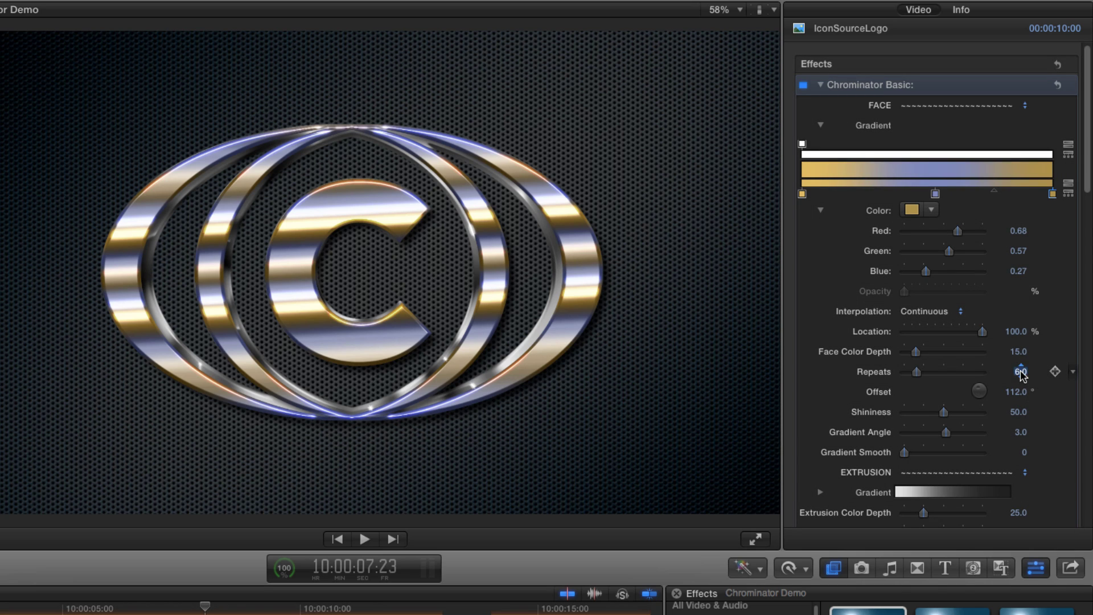
left_click_drag(1020, 371, 1021, 376)
left_click(1018, 392)
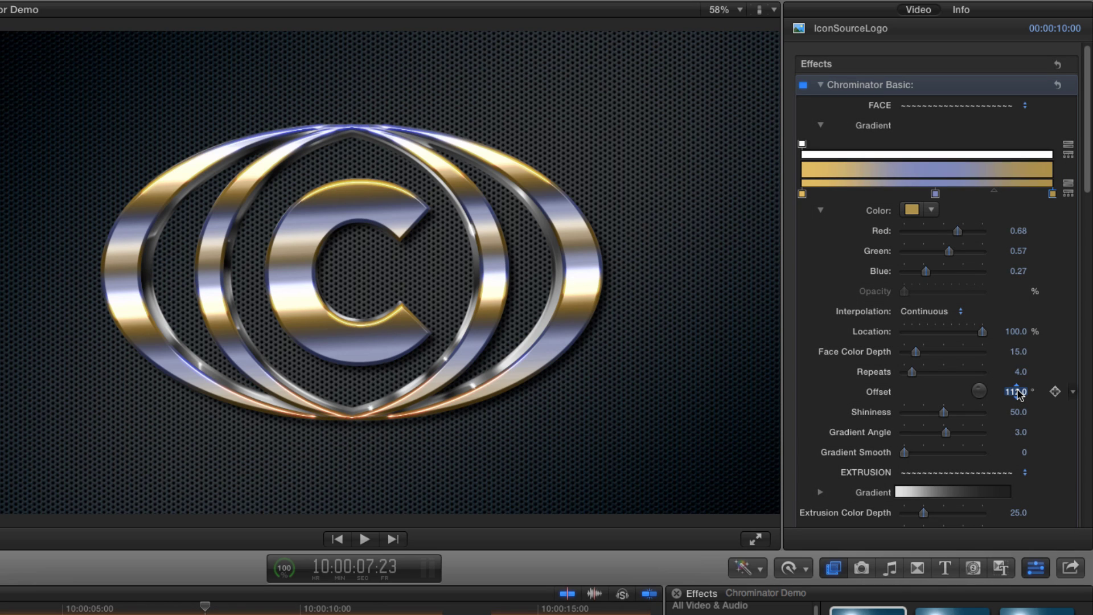
type("0")
key("Return")
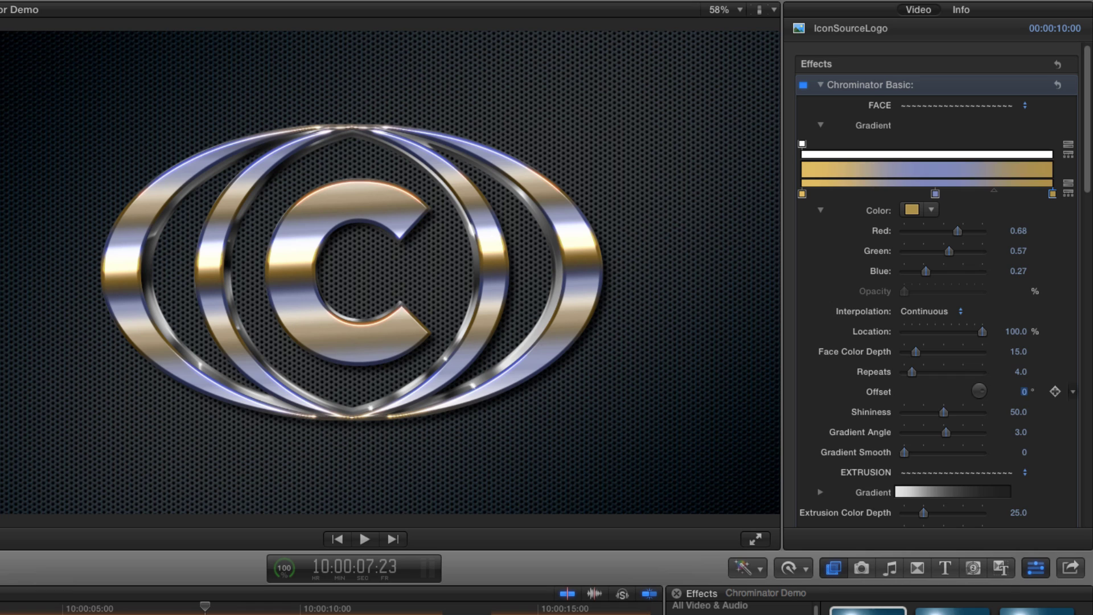
Raise face Gradient Smooth to 103 and set face Shininess to 75 after testing 0 and 100
mouse_move(905, 454)
left_mouse_down()
mouse_move(954, 456)
mouse_move(926, 460)
left_mouse_up()
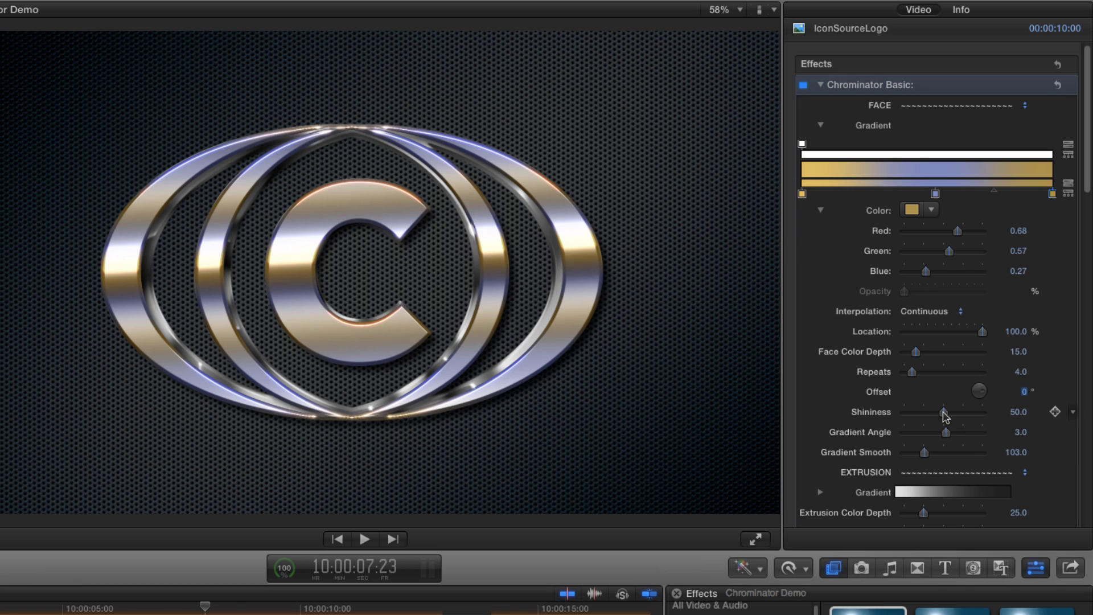
left_click_drag(943, 416, 867, 417)
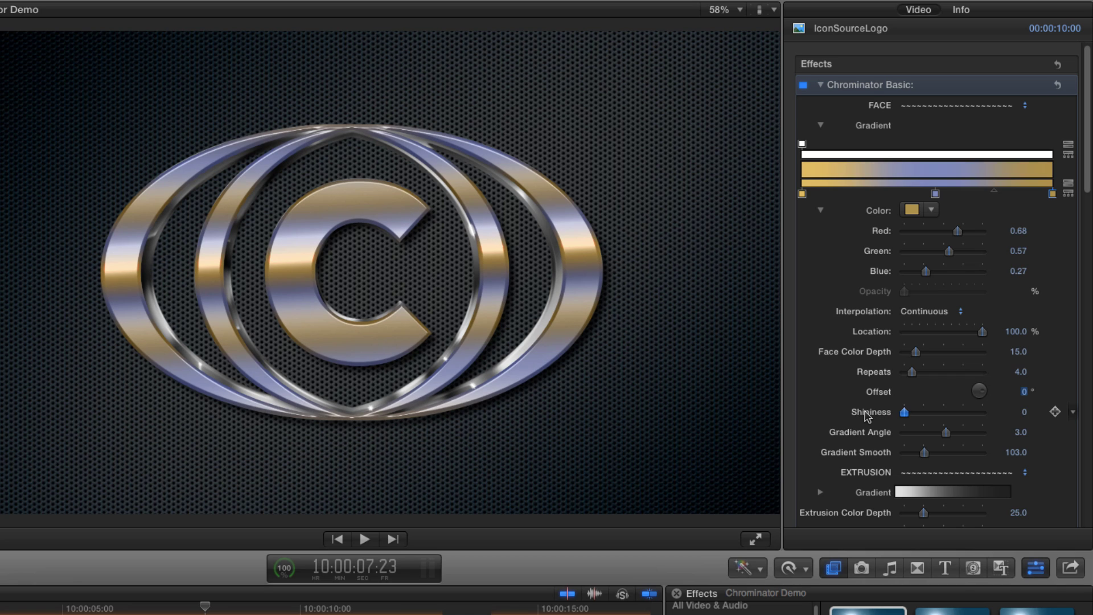
left_click_drag(904, 412, 1017, 422)
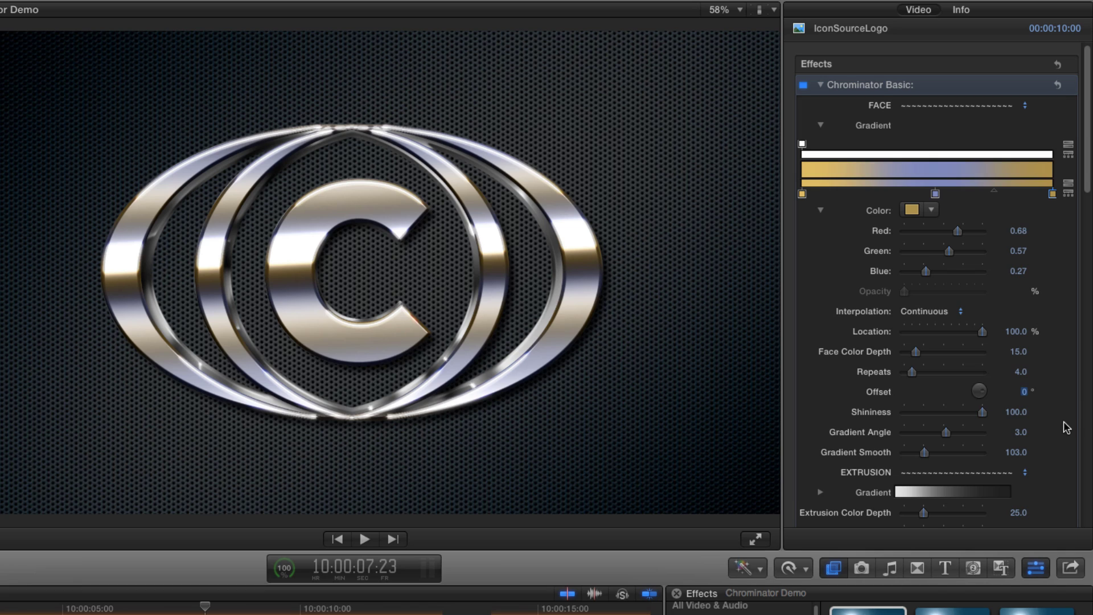
left_click(1019, 412)
type("75")
key("Return")
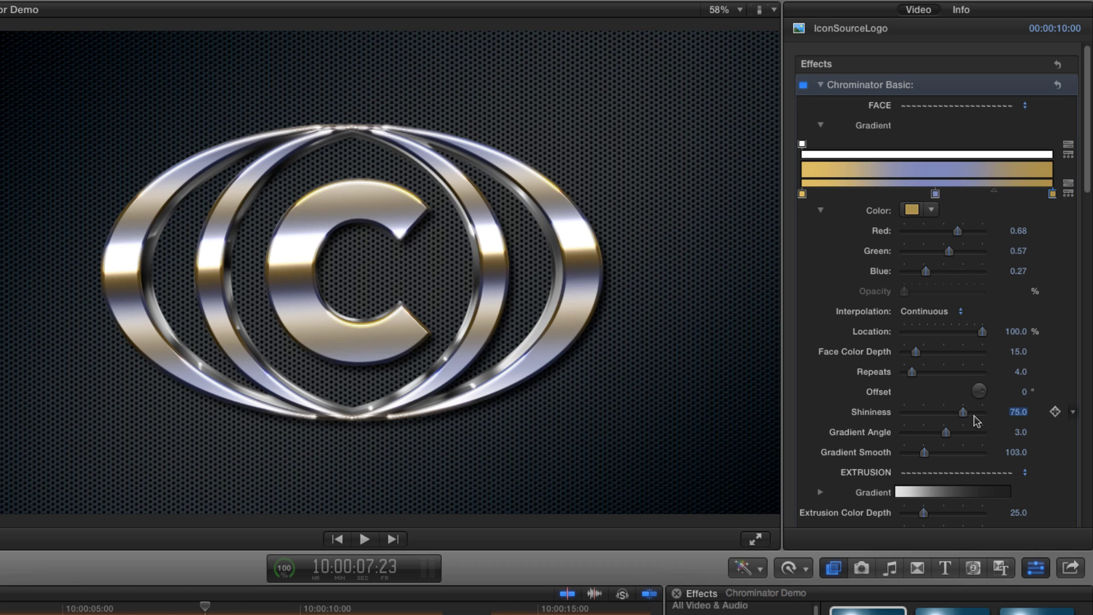
Restore Shininess to 75 after a nudge and raise Face Color Depth to 65.26
mouse_move(962, 413)
left_mouse_down()
mouse_move(993, 416)
mouse_move(970, 419)
left_mouse_up()
type("75")
key("Return")
left_click_drag(918, 353, 962, 365)
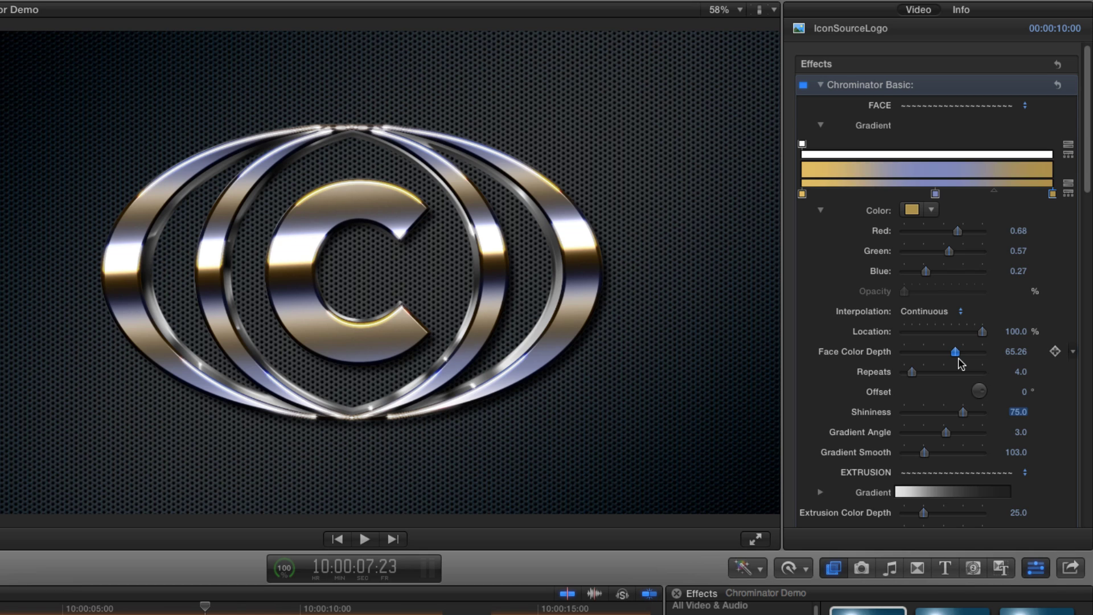
left_click_drag(961, 365, 961, 364)
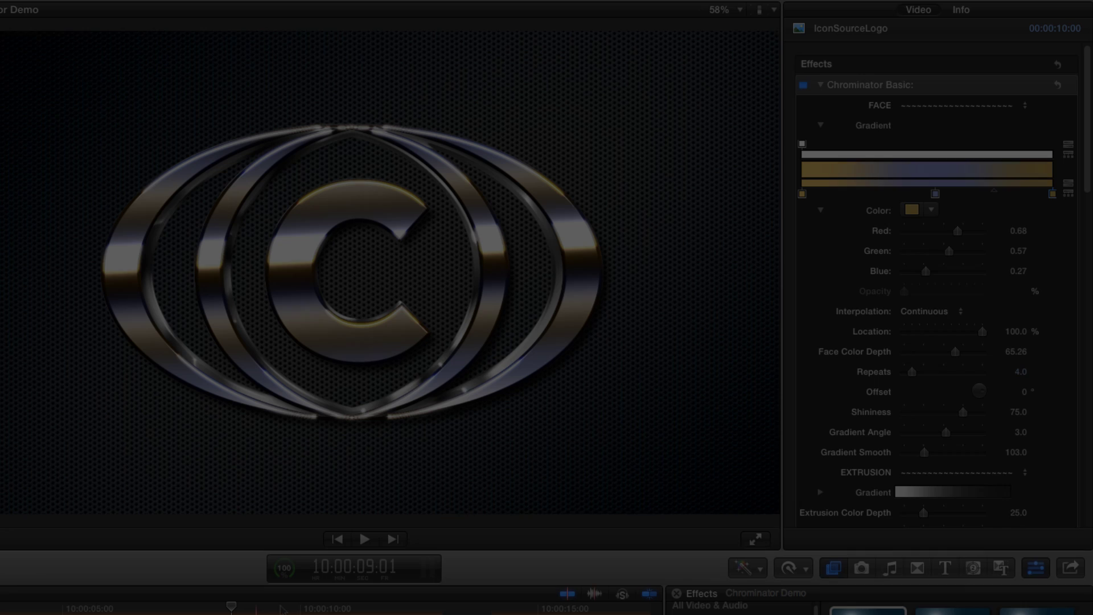
Scroll down to the Extrusion section and expand its gradient settings
scroll(825, 277, "down", 5)
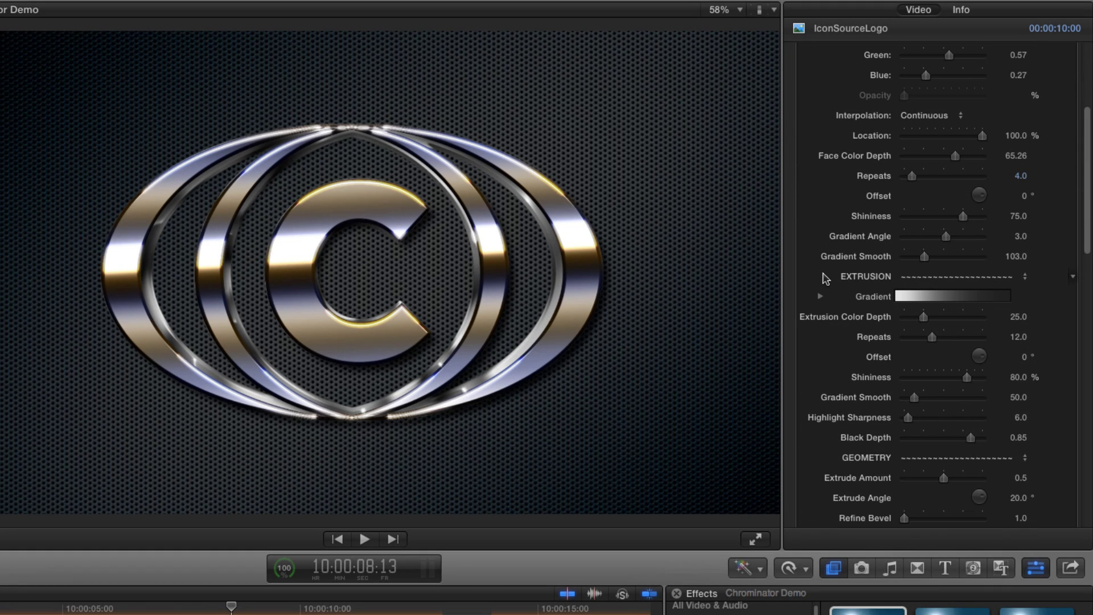
left_click(820, 296)
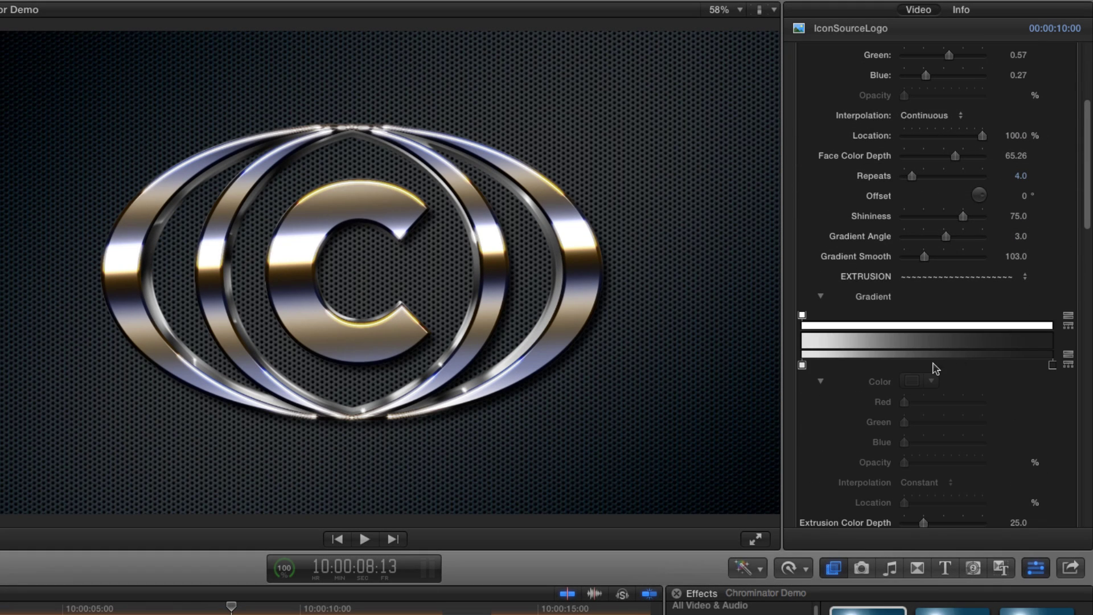
Add a white middle stop to the extrusion gradient, with a lavender start and steel-blue end
left_click(933, 365)
left_click(912, 380)
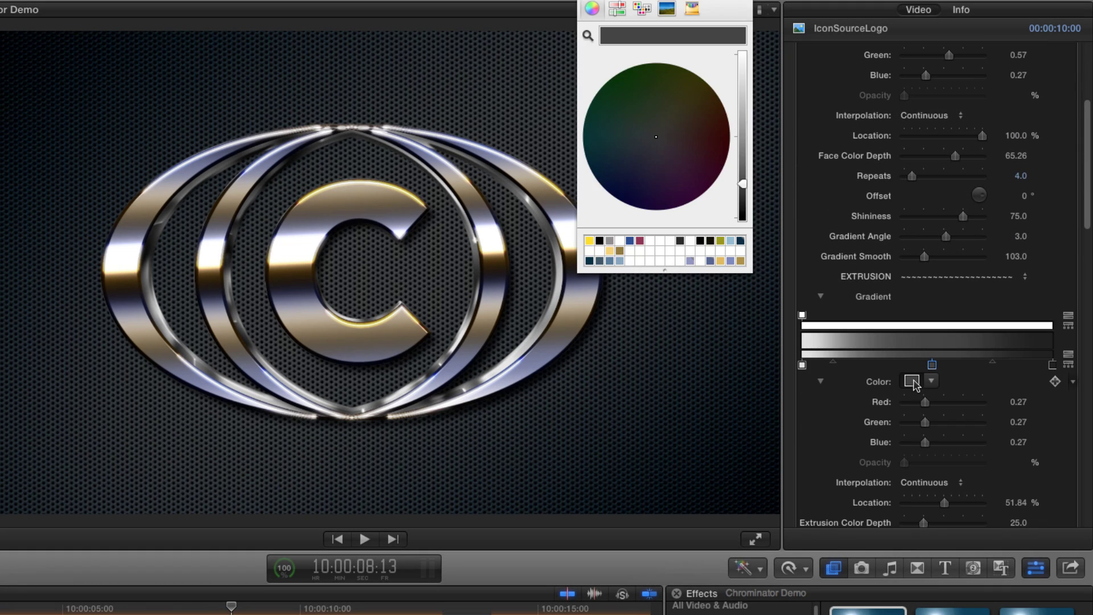
left_click(668, 260)
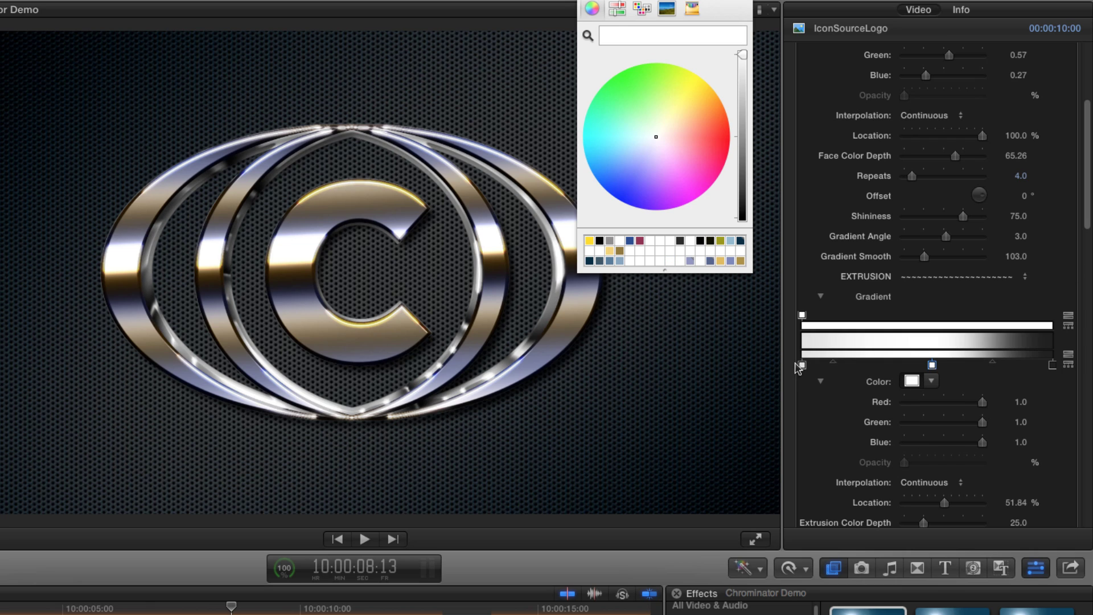
left_click(802, 365)
left_click(690, 260)
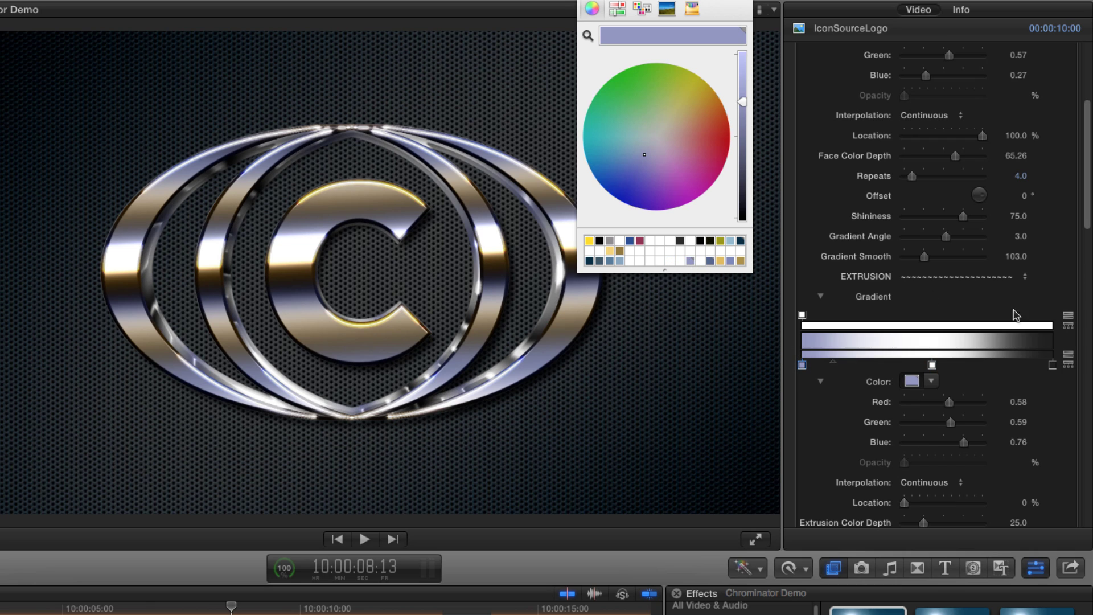
left_click(1052, 365)
left_click(710, 260)
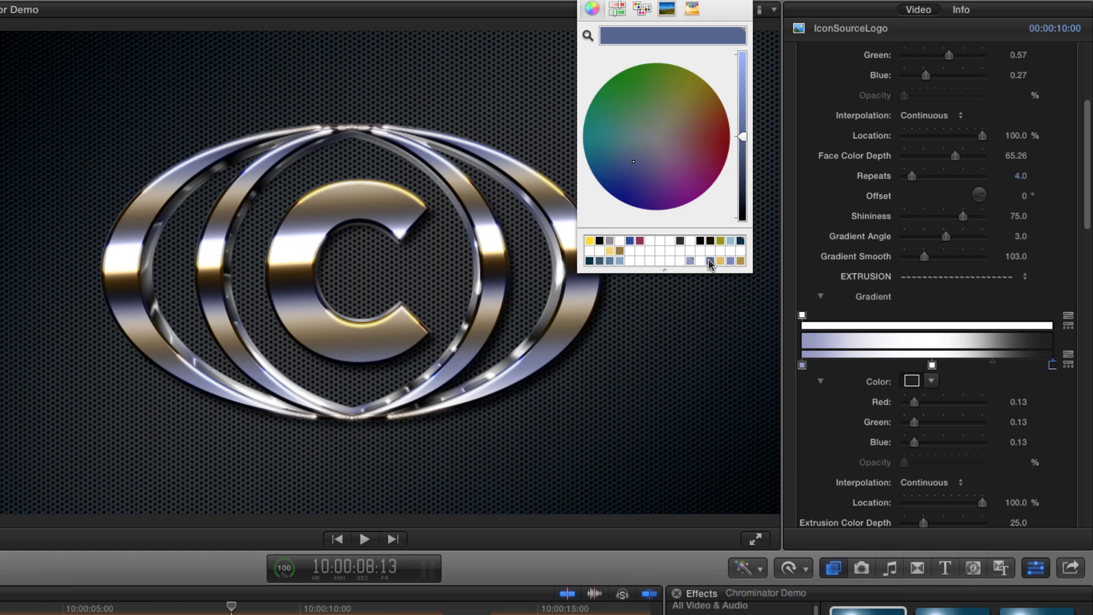
key("Escape")
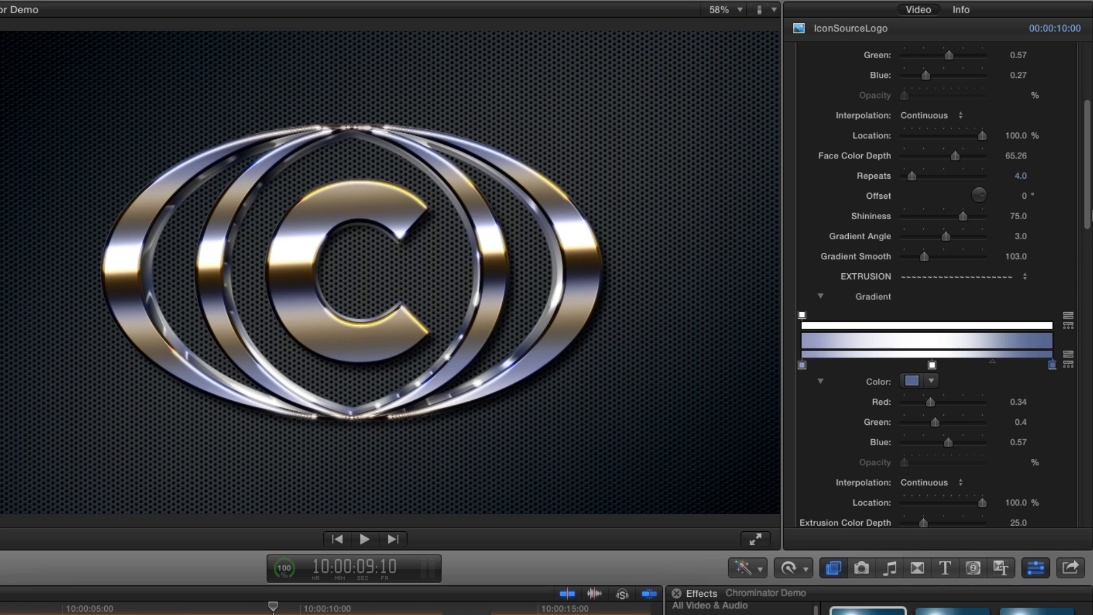
Set extrusion Repeats to 4 and Extrusion Color Depth to 100, then scrub to preview
scroll(1054, 292, "down", 5)
left_click(1019, 433)
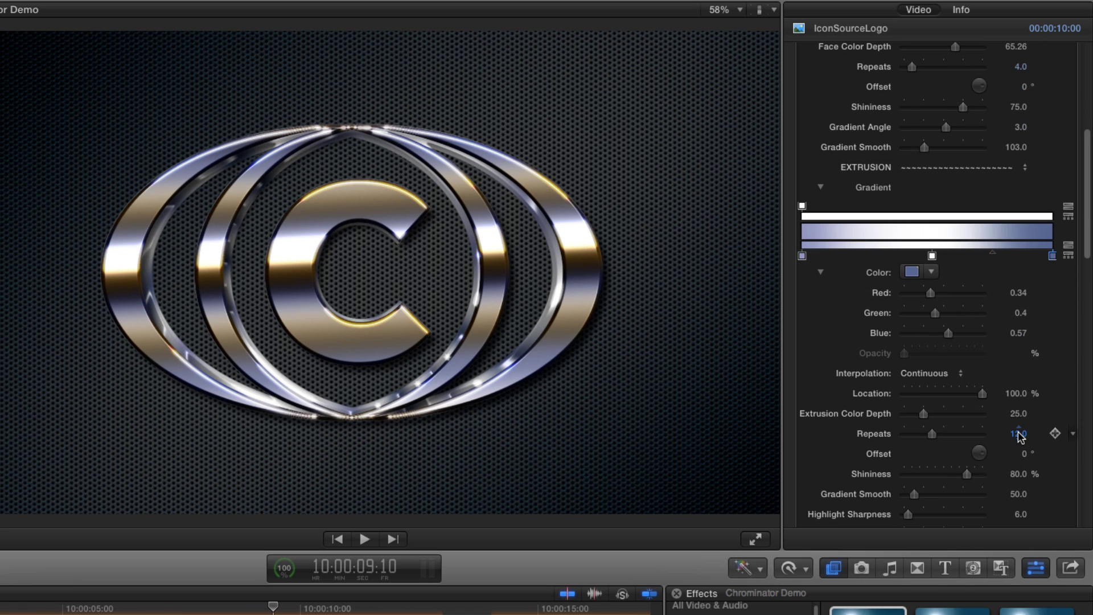
type("4")
key("Return")
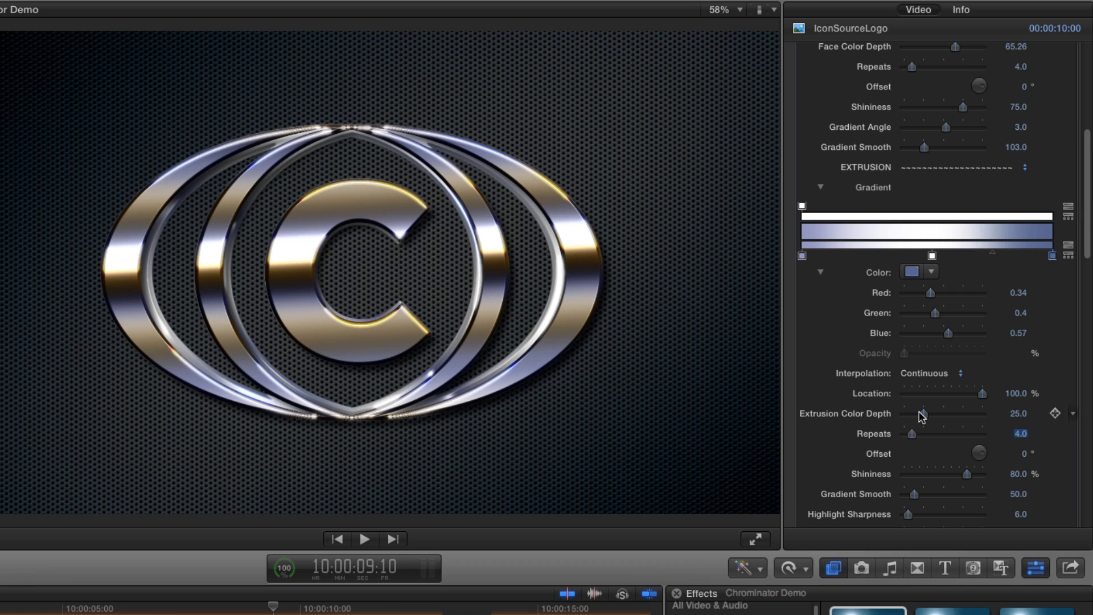
left_click_drag(924, 414, 1025, 427)
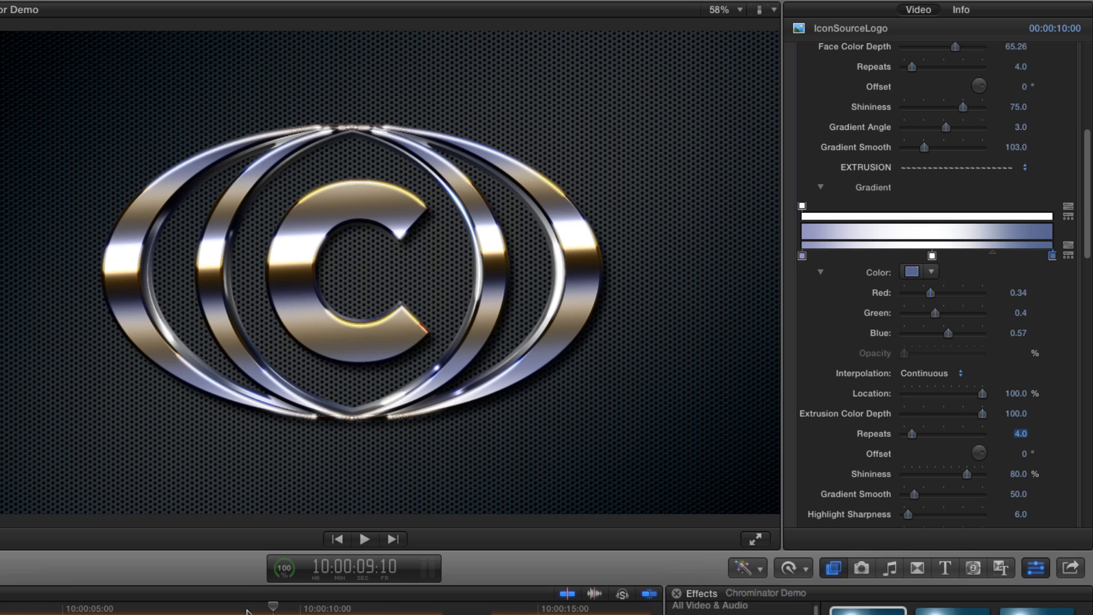
mouse_move(246, 611)
left_mouse_down()
mouse_move(44, 611)
mouse_move(254, 611)
left_mouse_up()
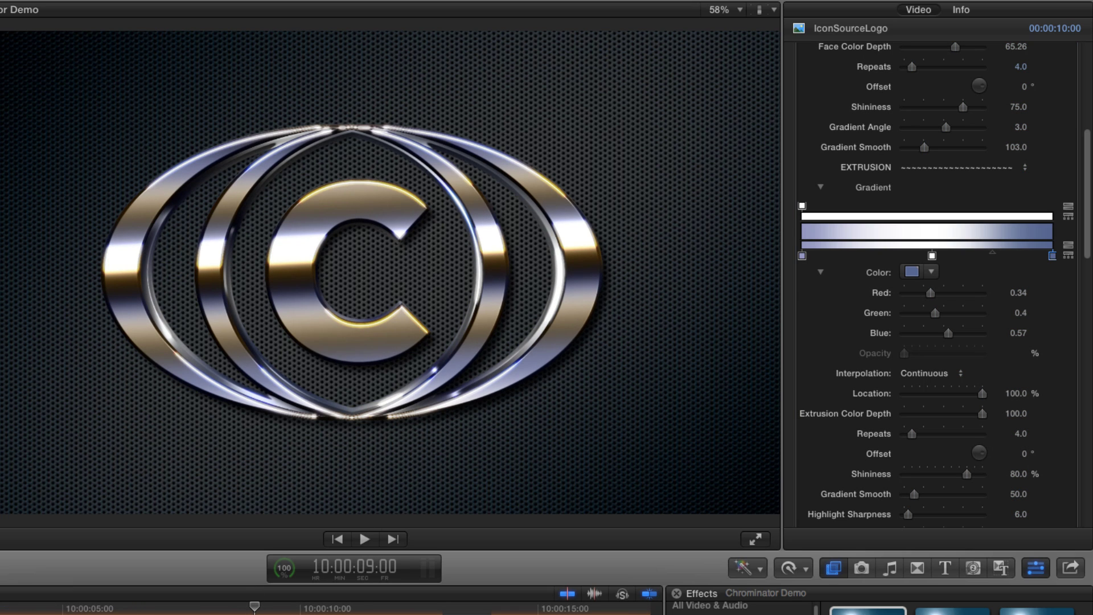
Raise Refine Bevel to 9.15 and, after testing it, set Bevel Depth to 0.75
scroll(1090, 224, "down", 10)
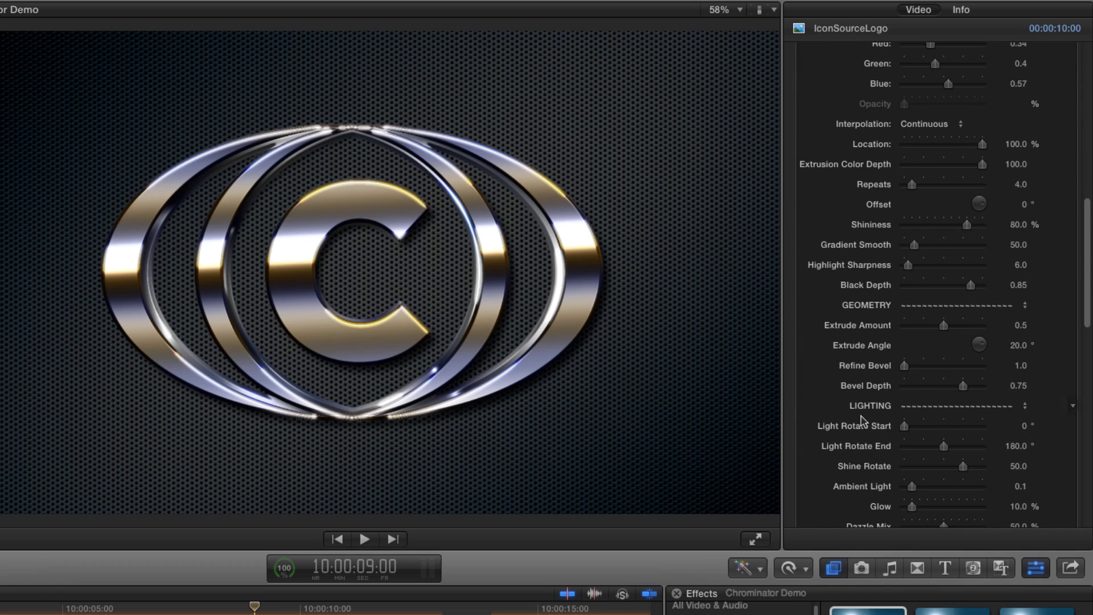
left_click_drag(906, 367, 977, 370)
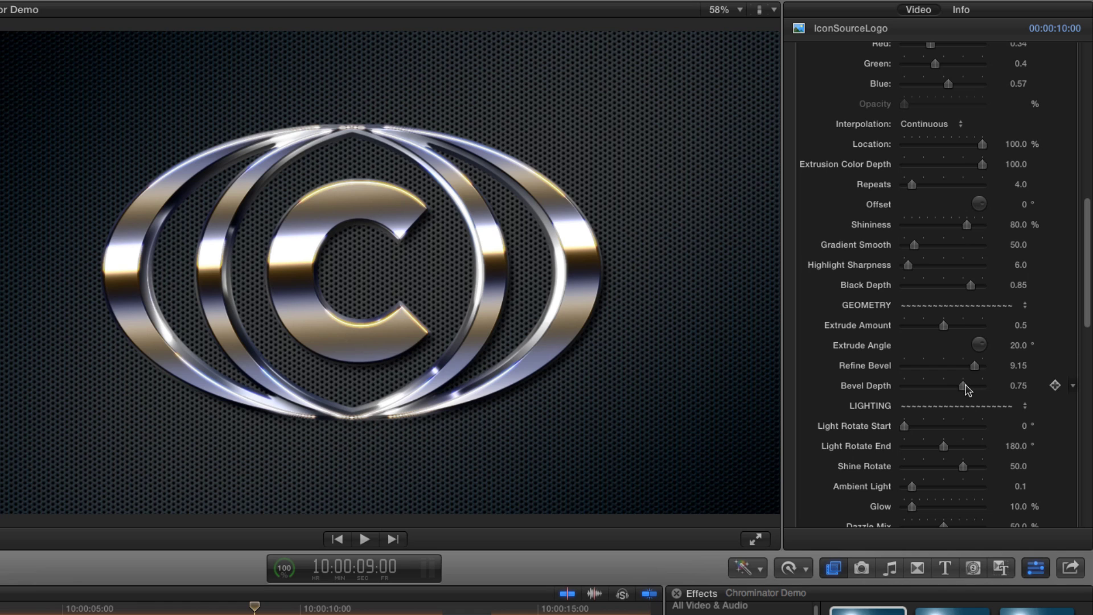
left_click_drag(962, 386, 867, 392)
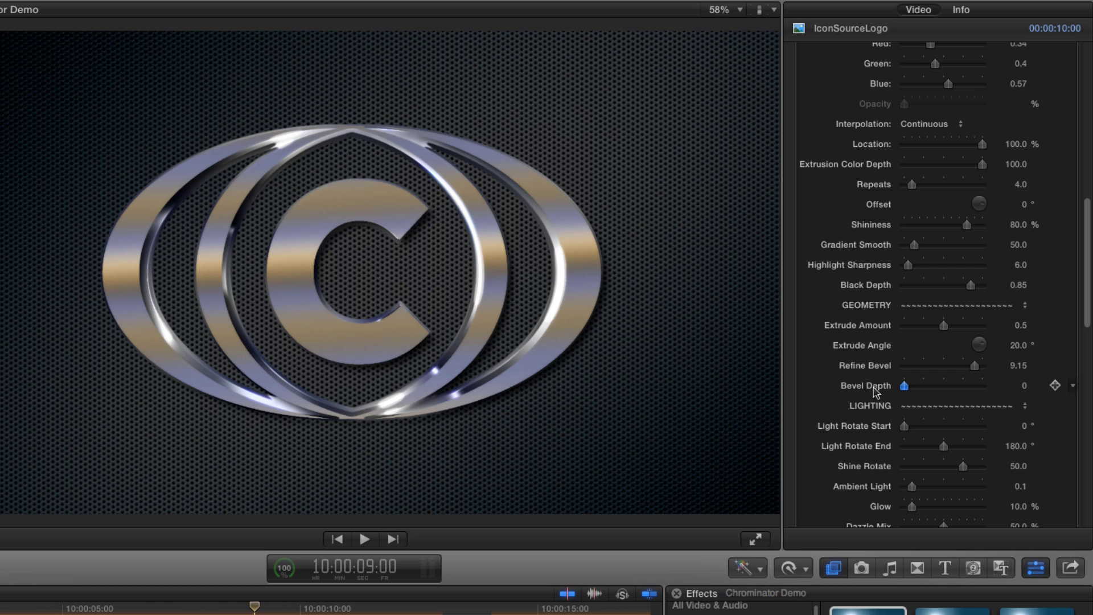
left_click_drag(907, 391, 965, 391)
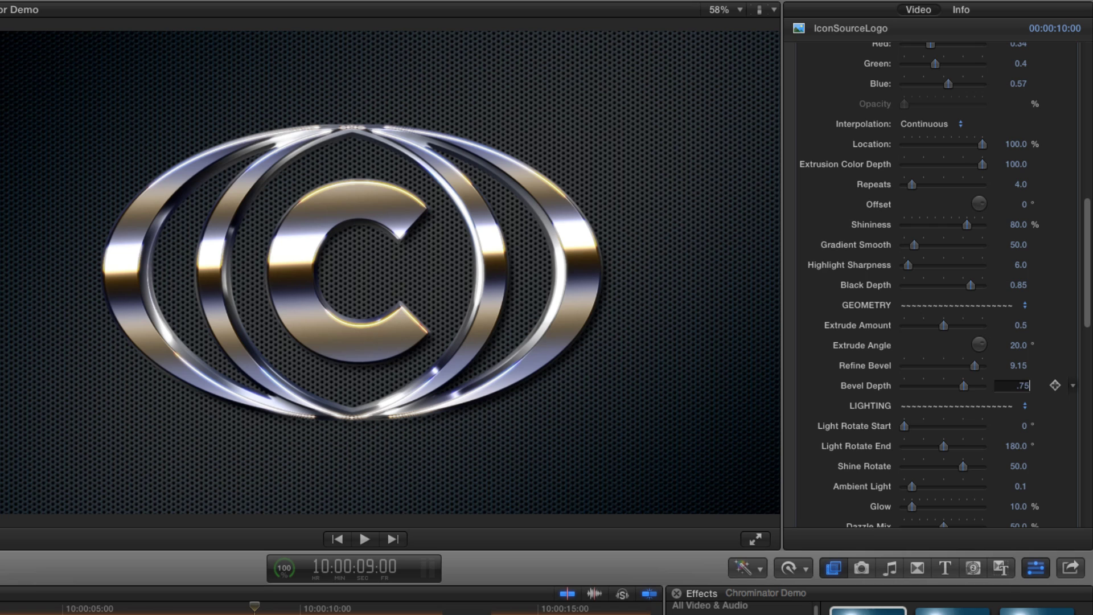
left_click(1018, 386)
left_click_drag(1082, 279, 1082, 349)
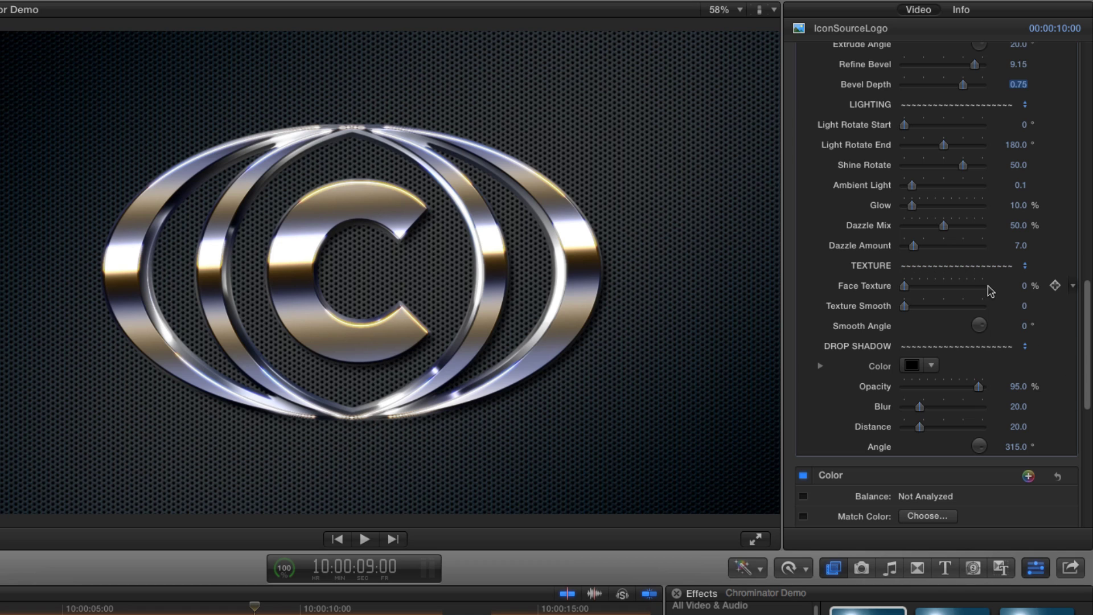
Set Face Texture to 75.56% and scrub the timeline to preview the glittering logo
left_click_drag(908, 289, 967, 291)
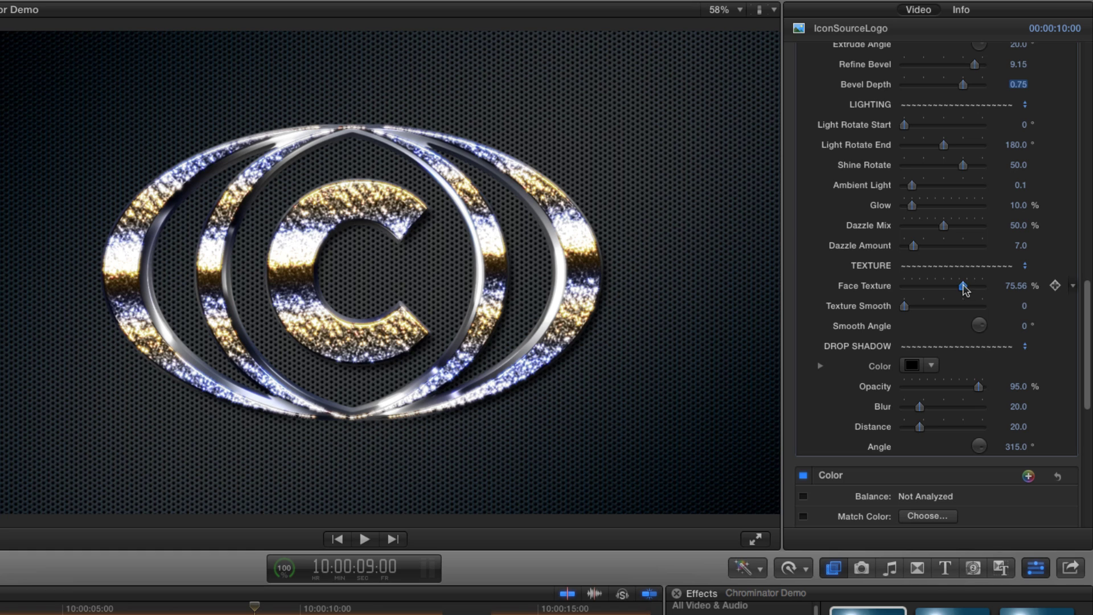
left_click_drag(73, 606, 311, 608)
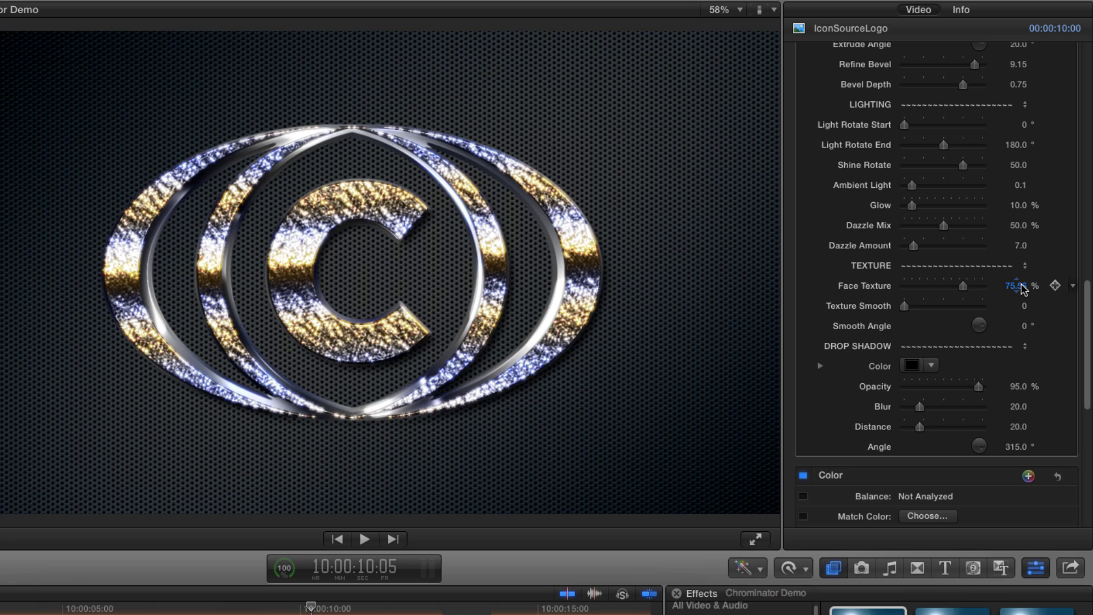
Set Texture Smooth to 75.8 with Face Texture at 26.9% for a brushed-metal finish
mouse_move(917, 308)
left_mouse_down()
mouse_move(965, 309)
mouse_move(950, 287)
mouse_move(925, 290)
left_mouse_up()
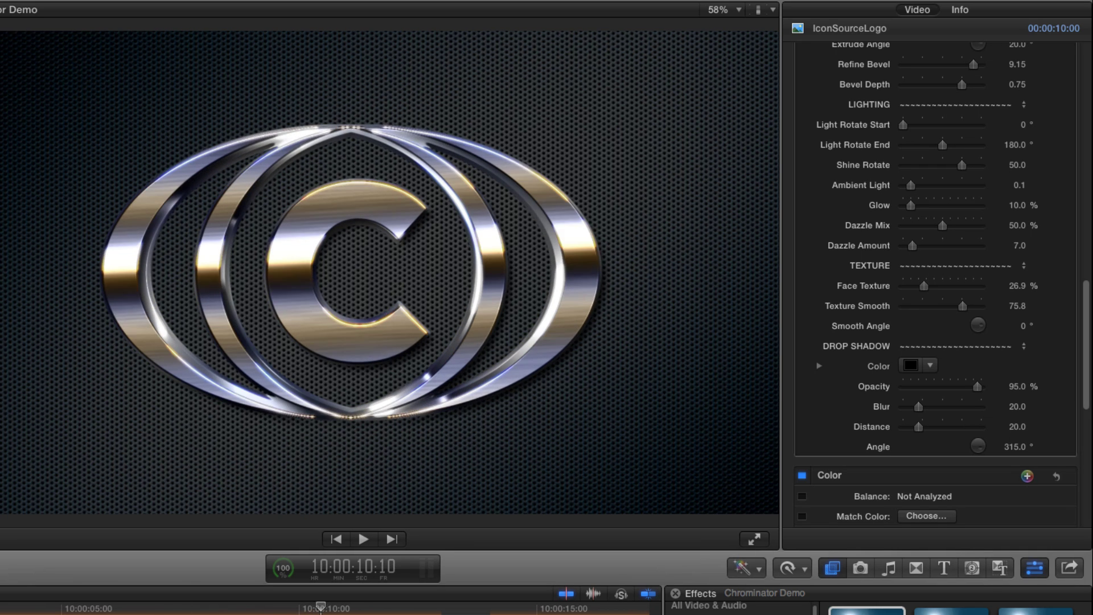
Rewind and replay the logo animation to review its current highlights
key("j")
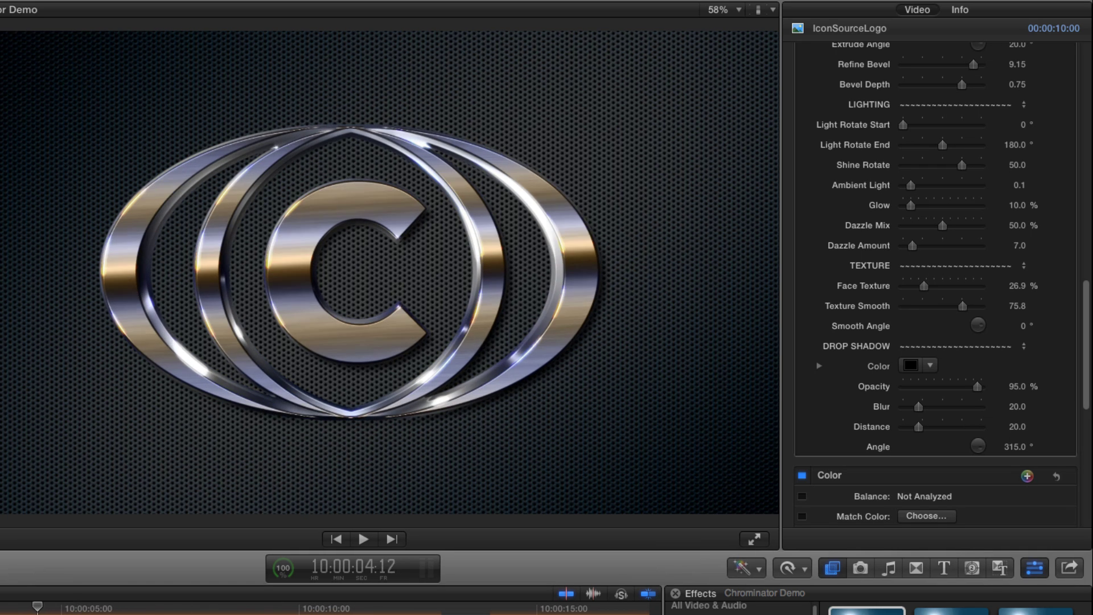
key("l")
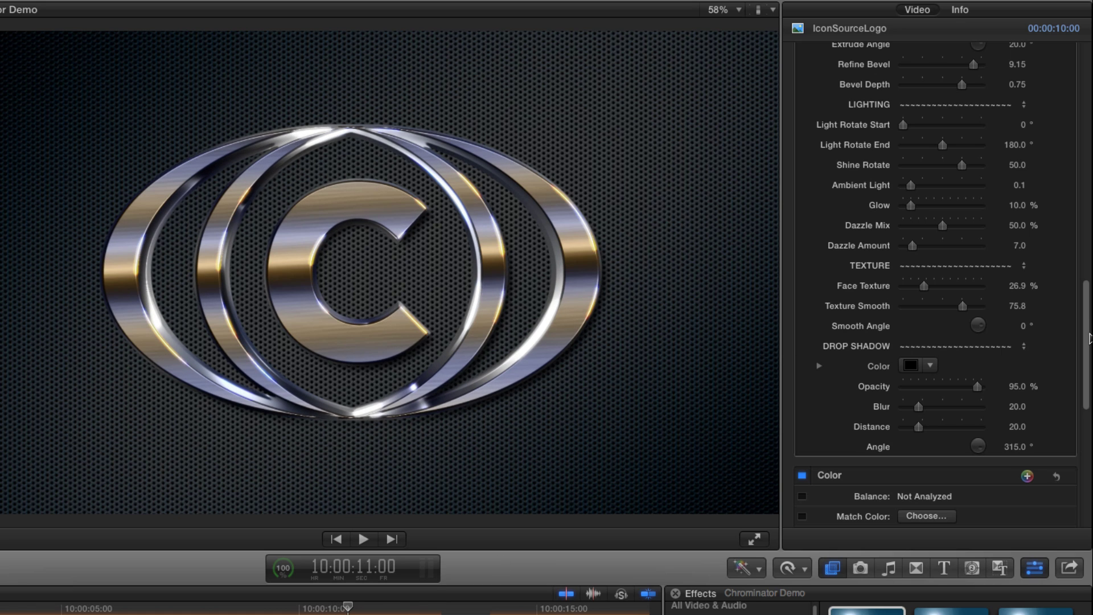
left_click_drag(1088, 338, 1090, 295)
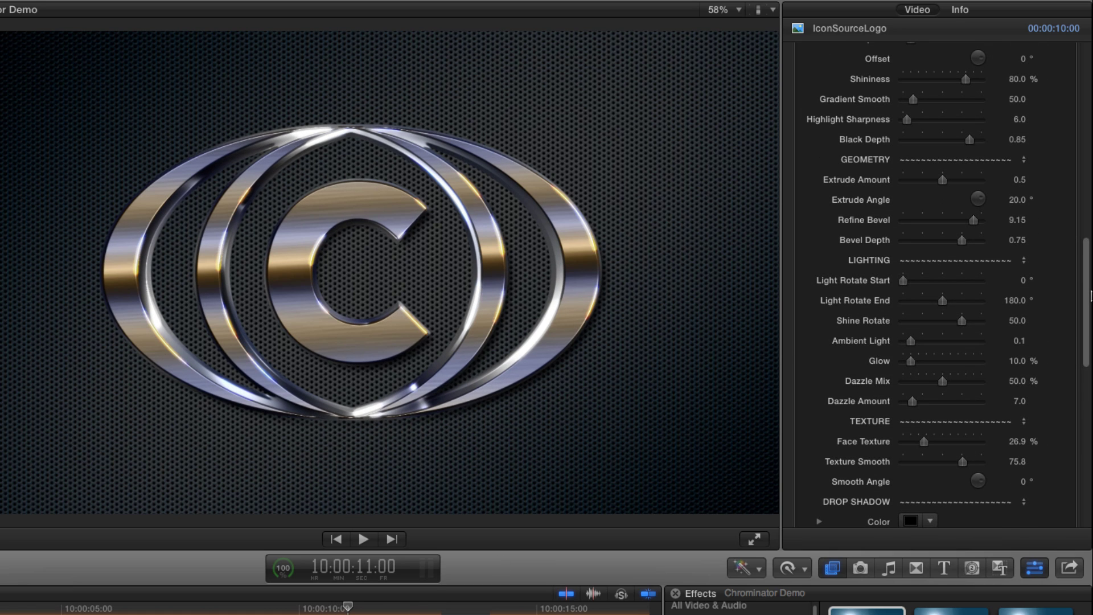
Set Shine Rotate to 0, then try different Light Rotate Start values on an earlier frame
left_click(1019, 322)
type("0")
key("Return")
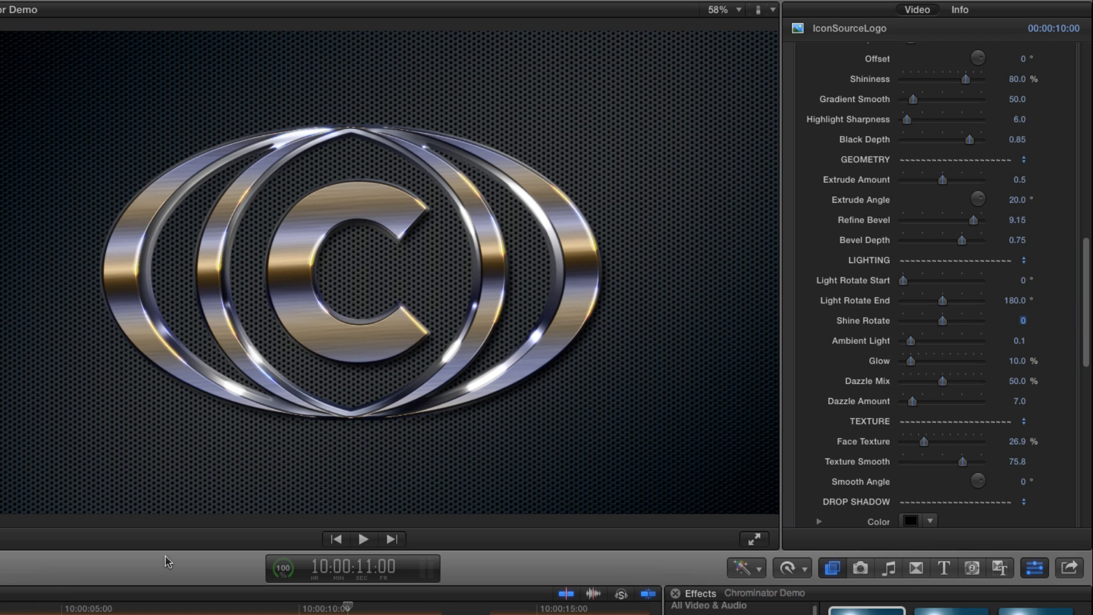
left_click_drag(23, 606, 55, 606)
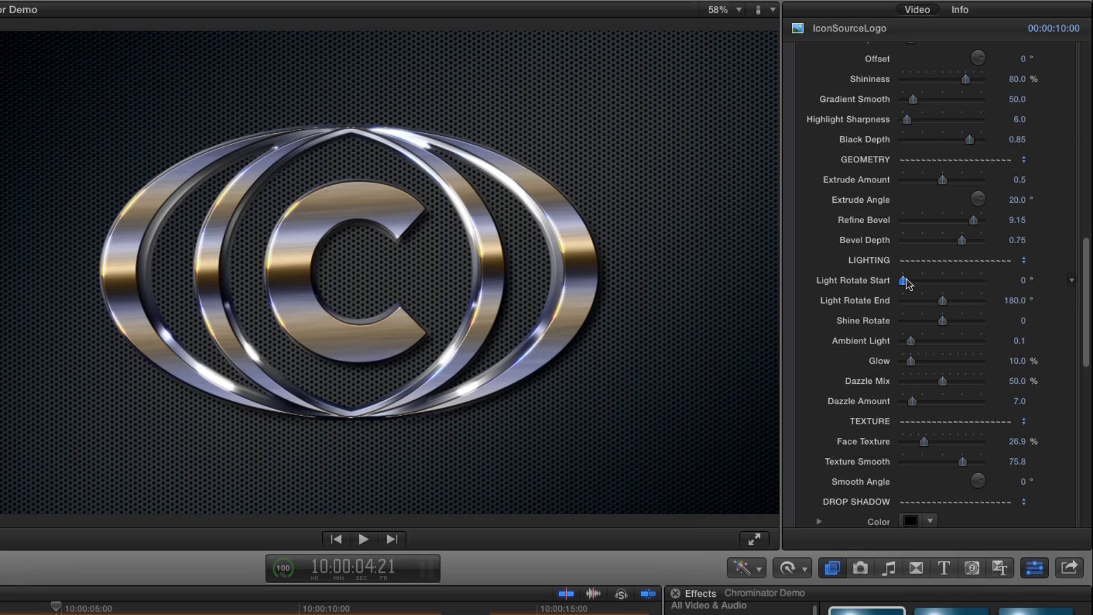
mouse_move(906, 285)
left_mouse_down()
mouse_move(918, 283)
mouse_move(888, 283)
left_mouse_up()
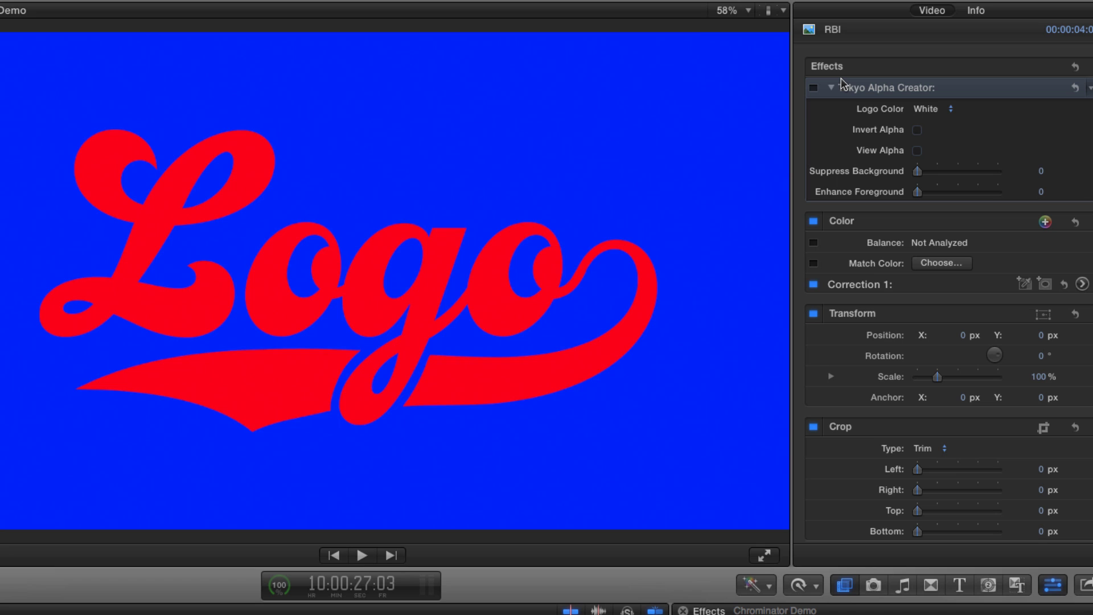
Enable Tokyo Alpha Creator and set its Logo Color to Red
left_click(813, 88)
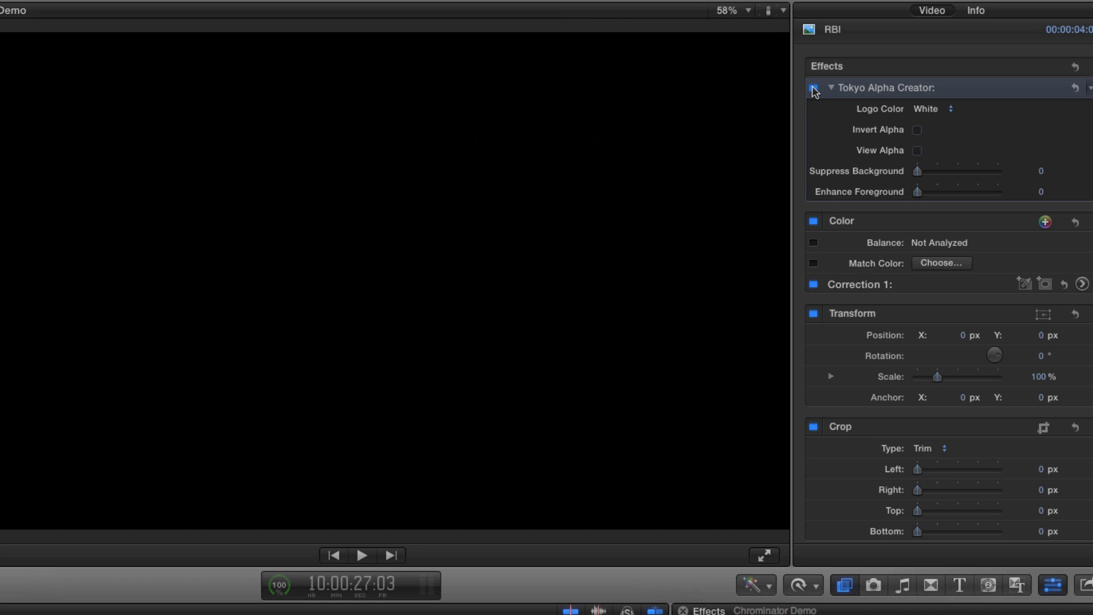
left_click(926, 111)
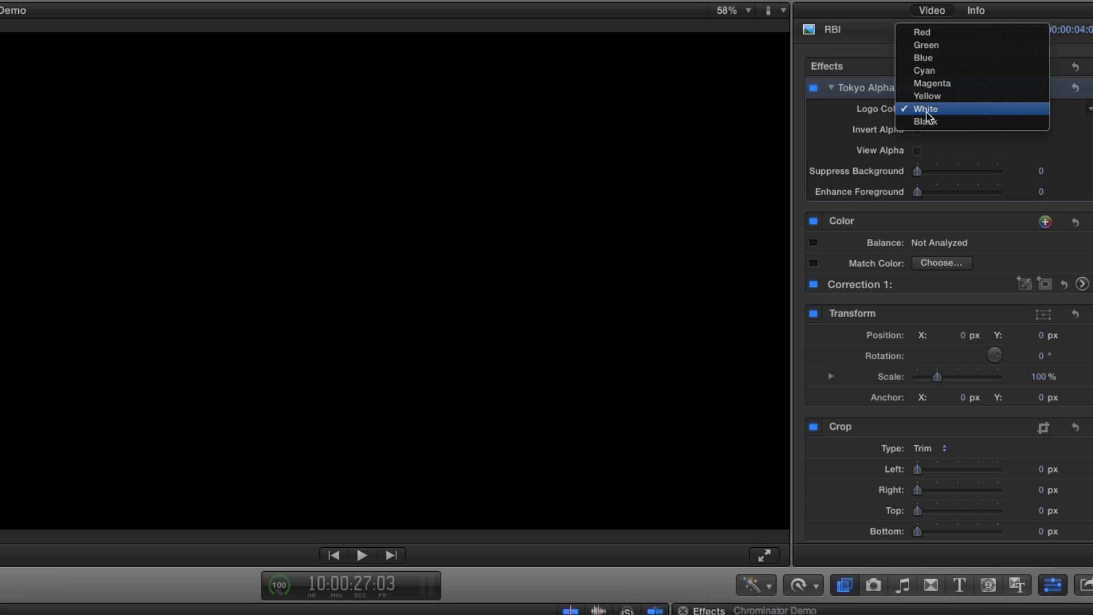
left_click(935, 33)
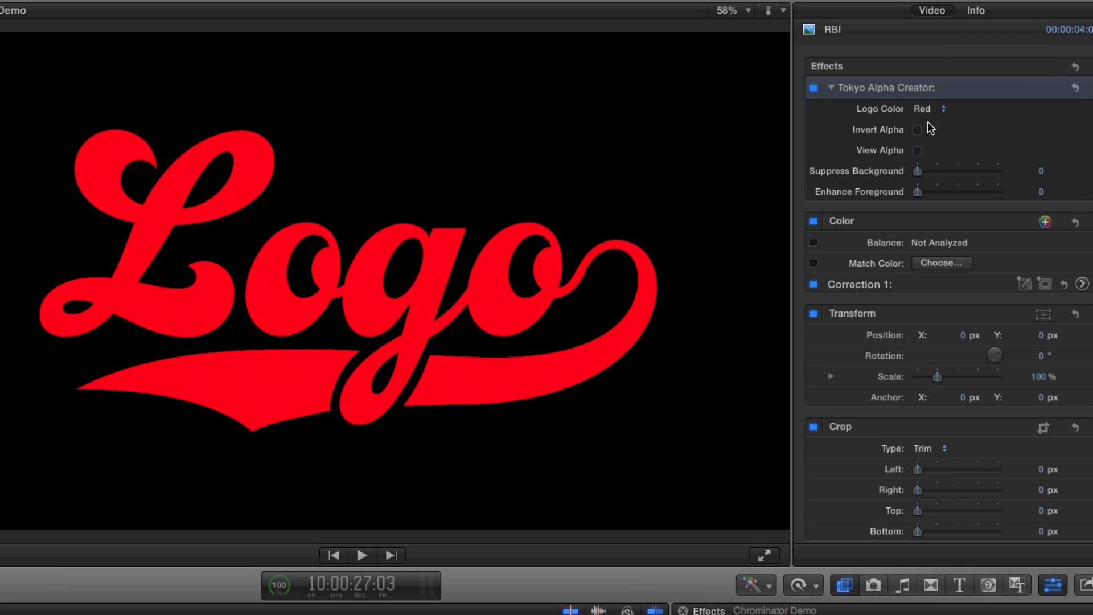
Toggle View Alpha on and off to check the matte, keeping Logo Color on Red
left_click(917, 151)
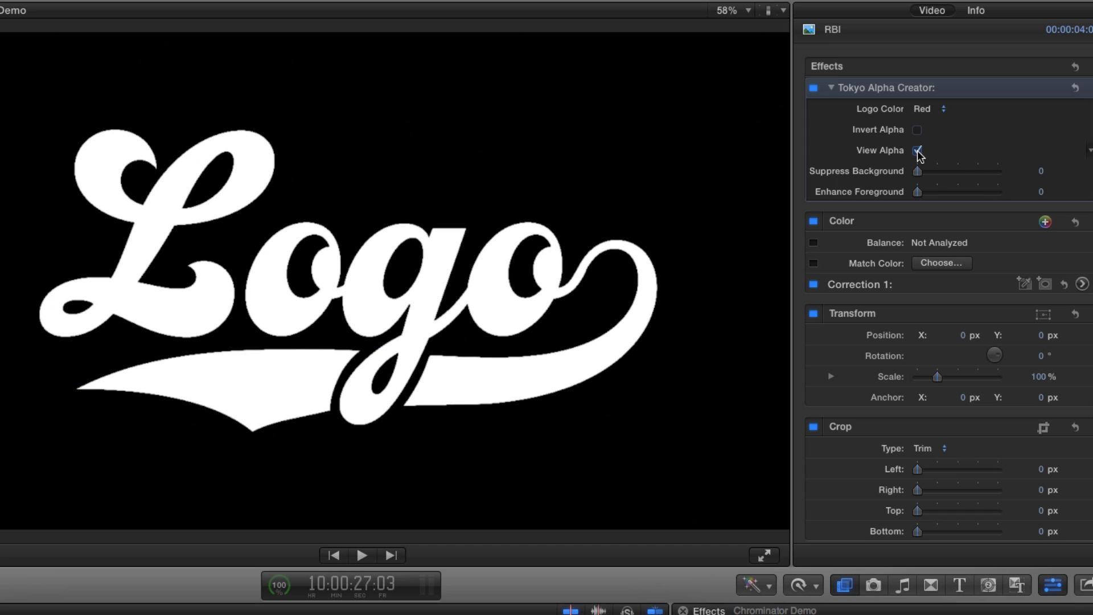
left_click(917, 151)
left_click(925, 110)
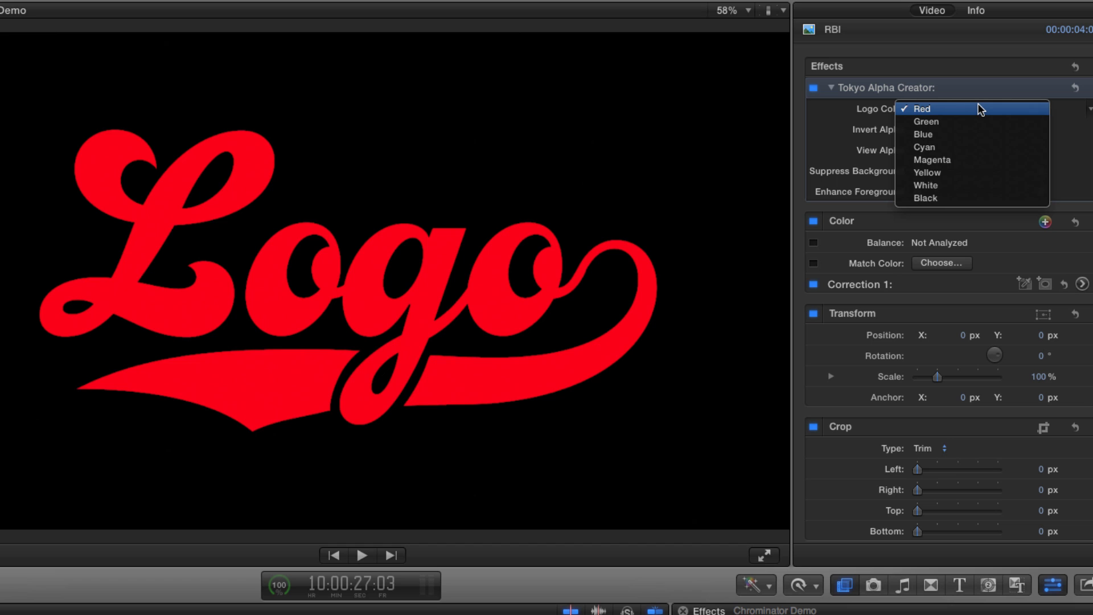
left_click(1073, 142)
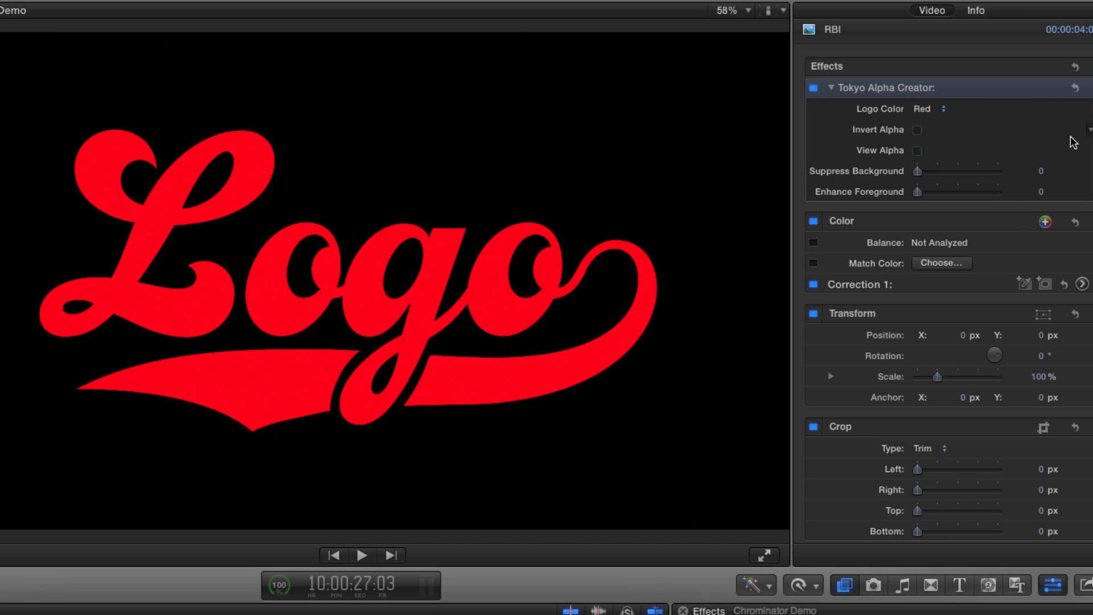